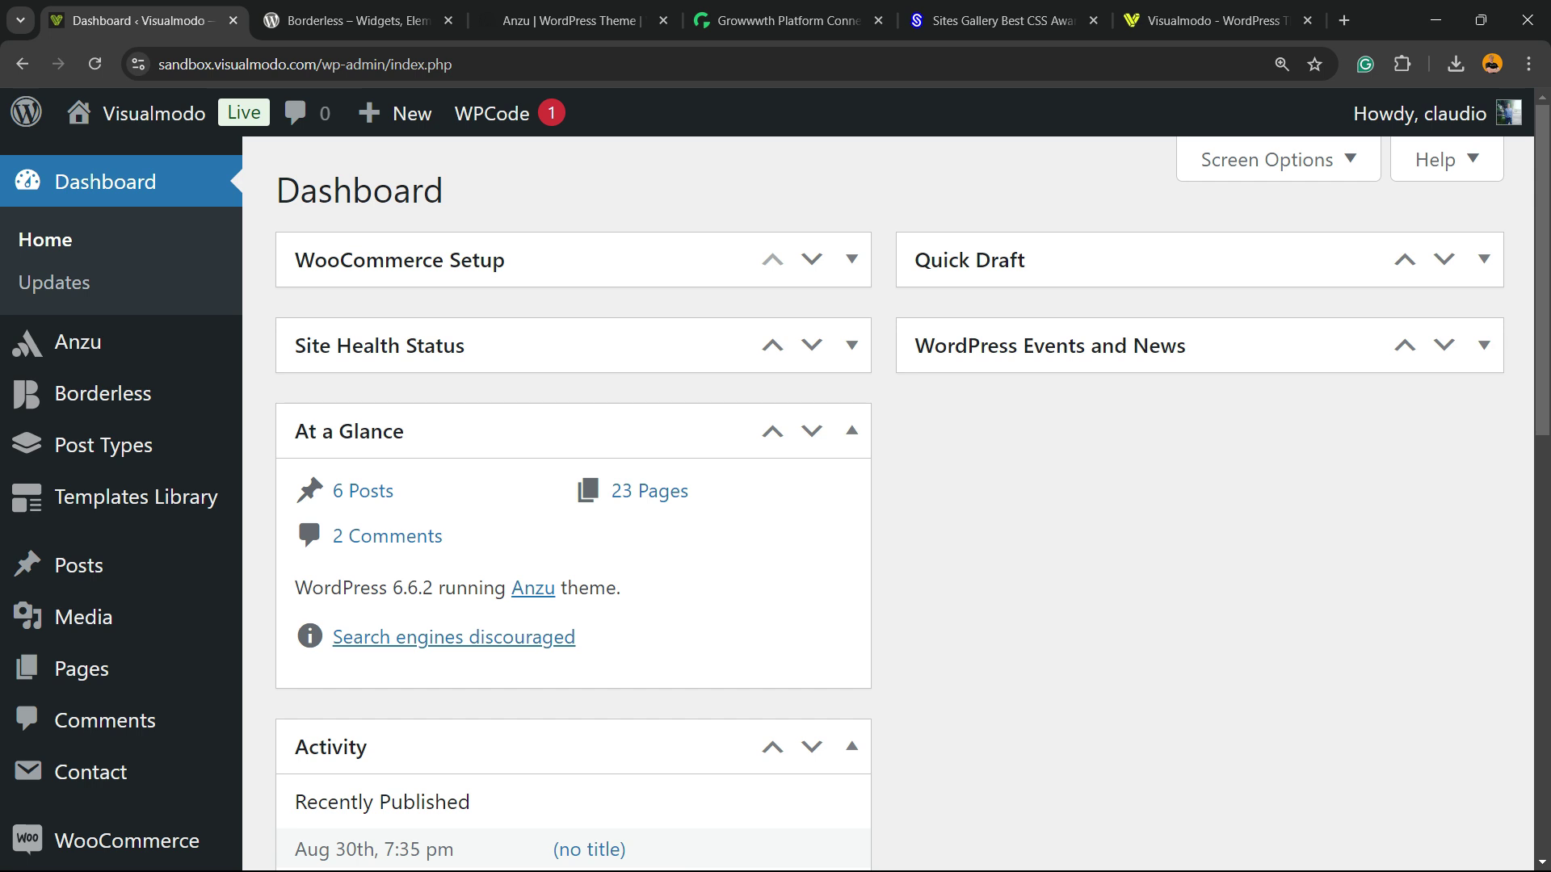
- Open WooCommerce Settings from the admin sidebar
mouse_move(139, 121)
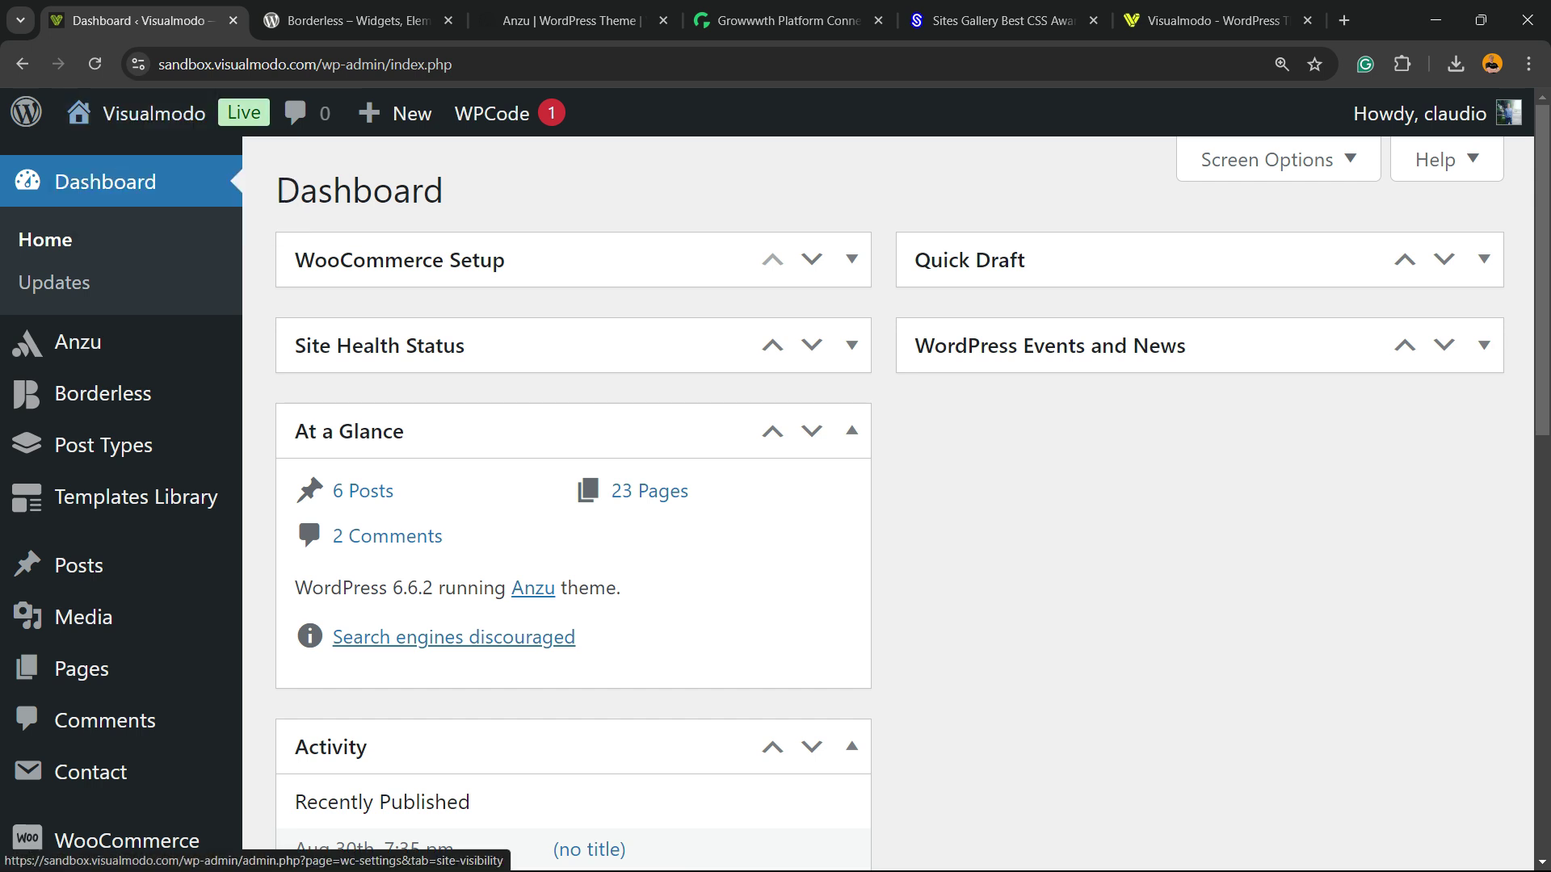
click(246, 115)
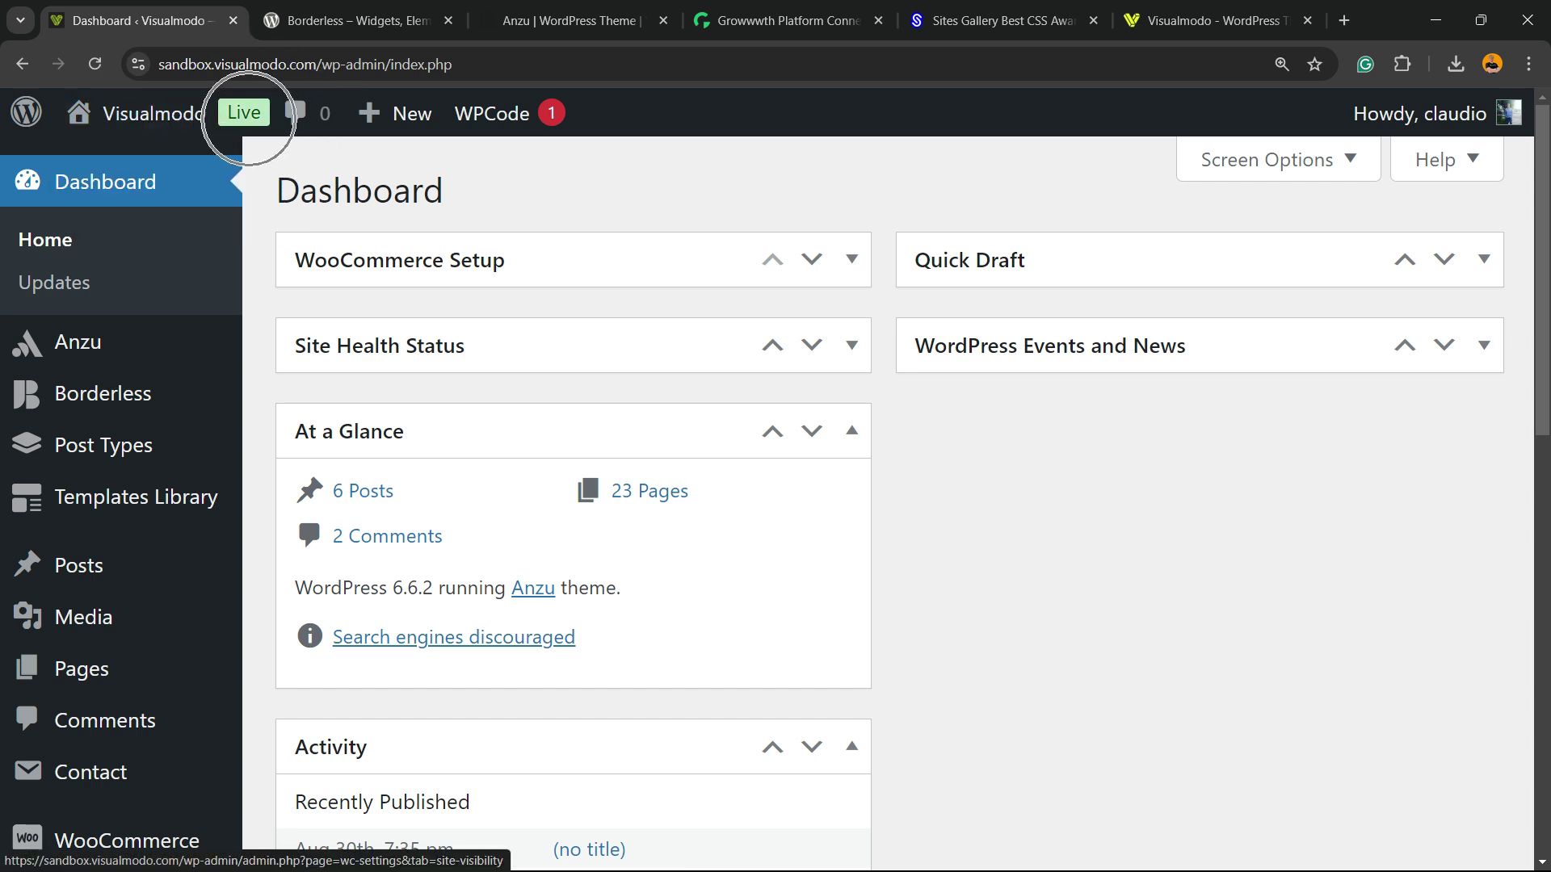
click(246, 114)
click(247, 115)
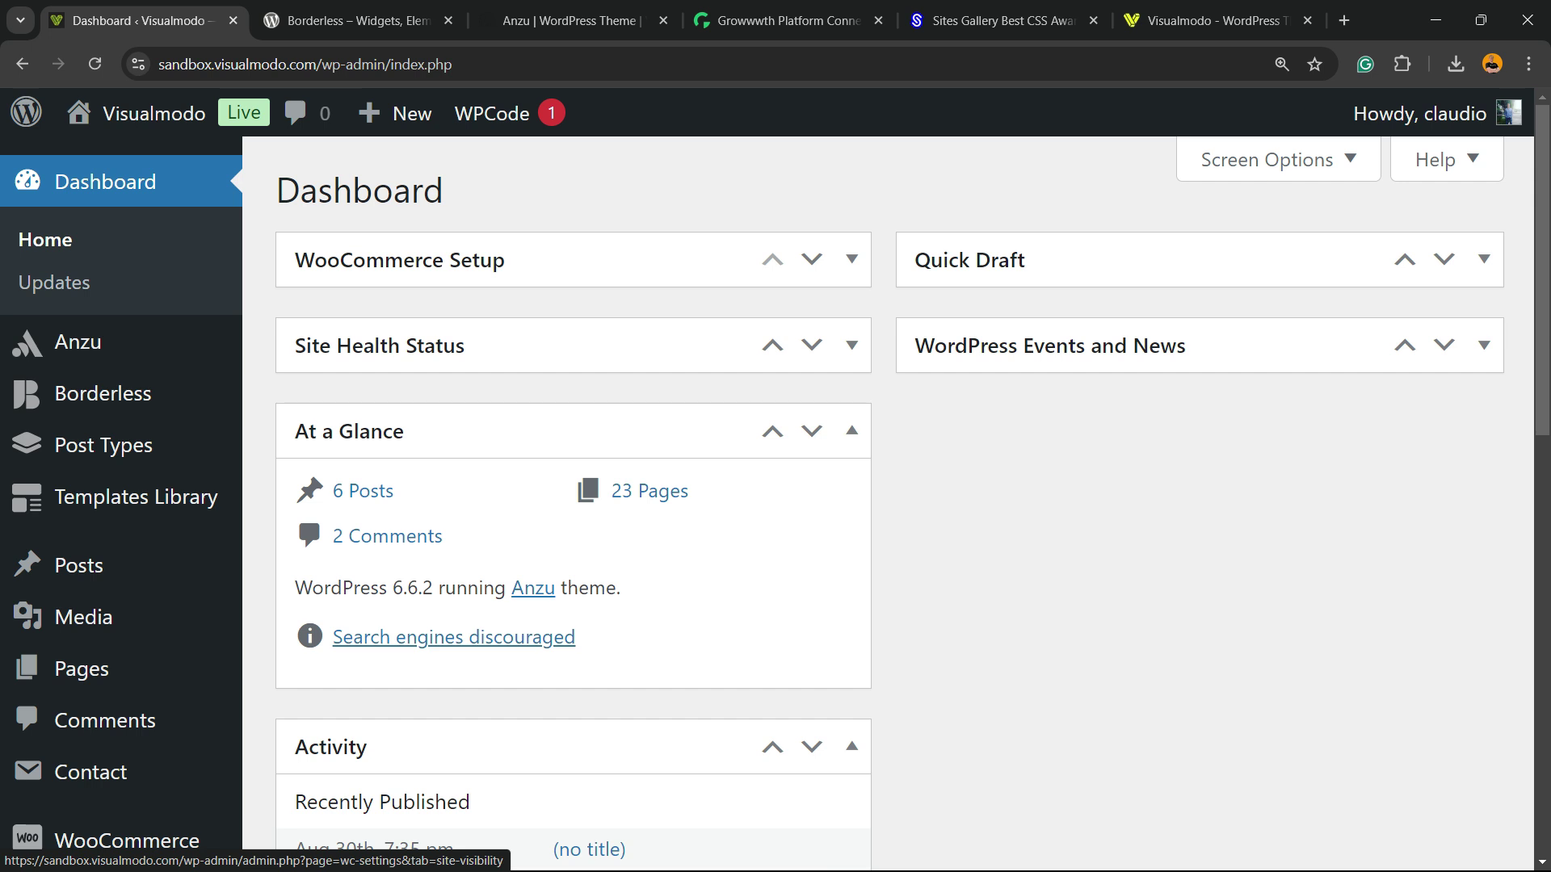
mouse_move(102, 393)
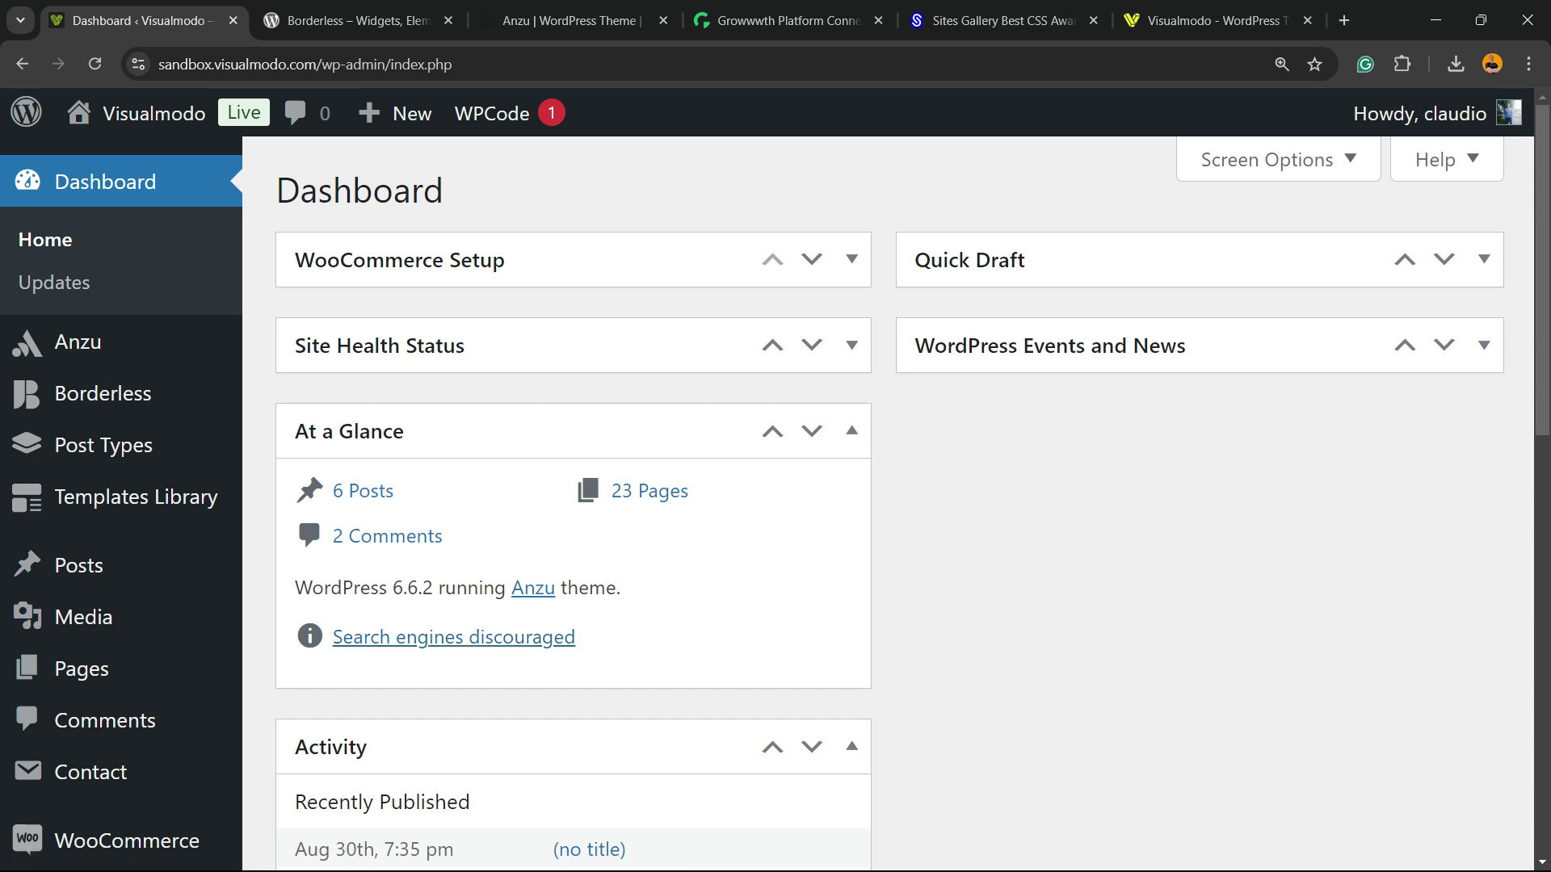
scroll(105, 440, down, 5)
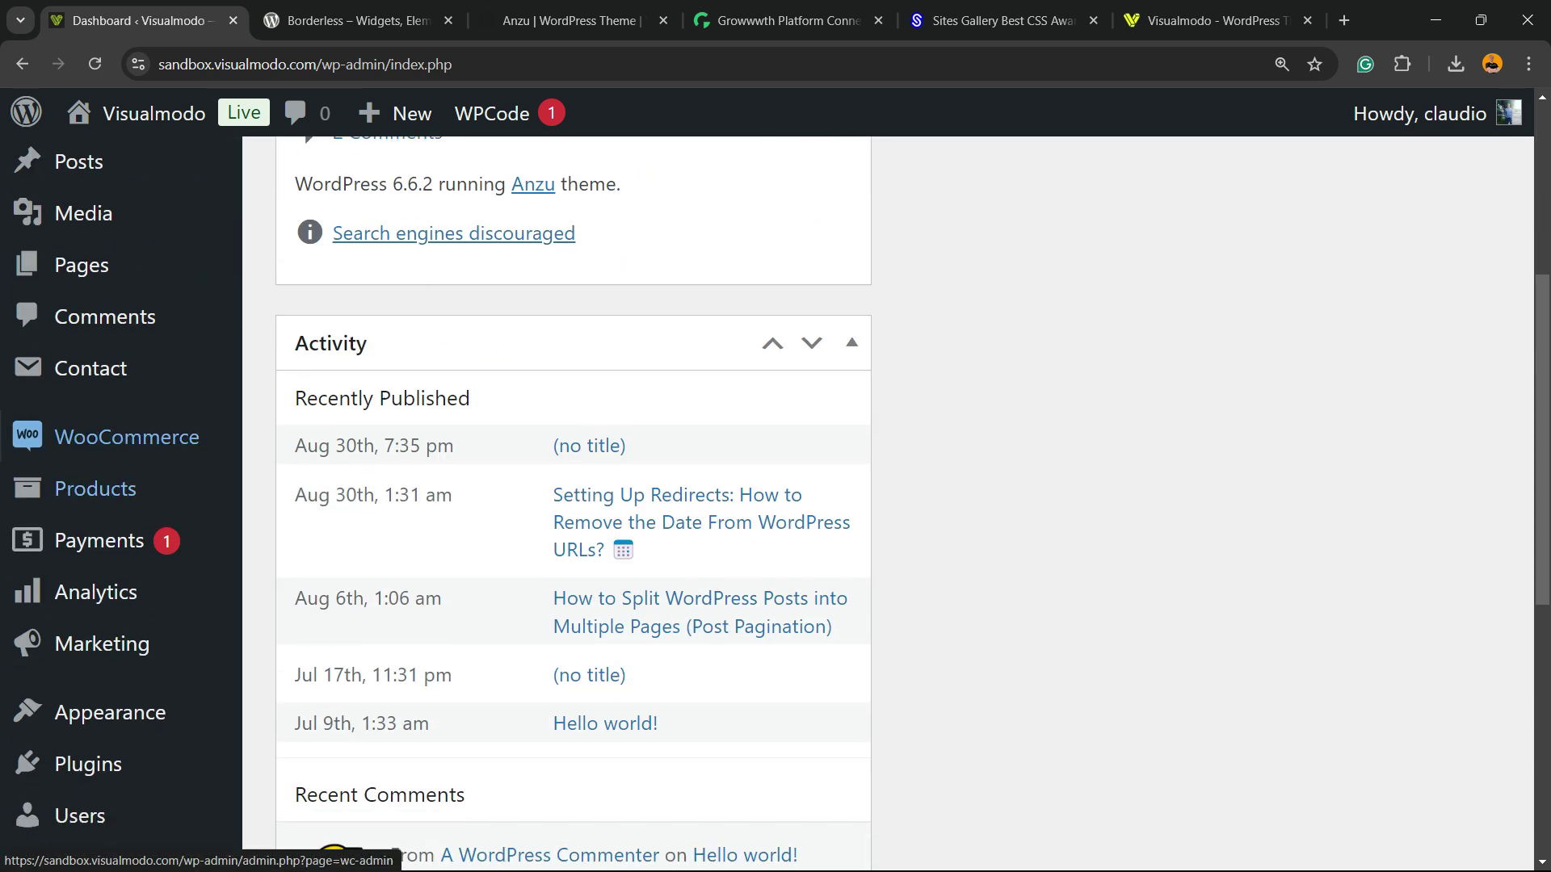
mouse_move(105, 437)
scroll(105, 437, up, 2)
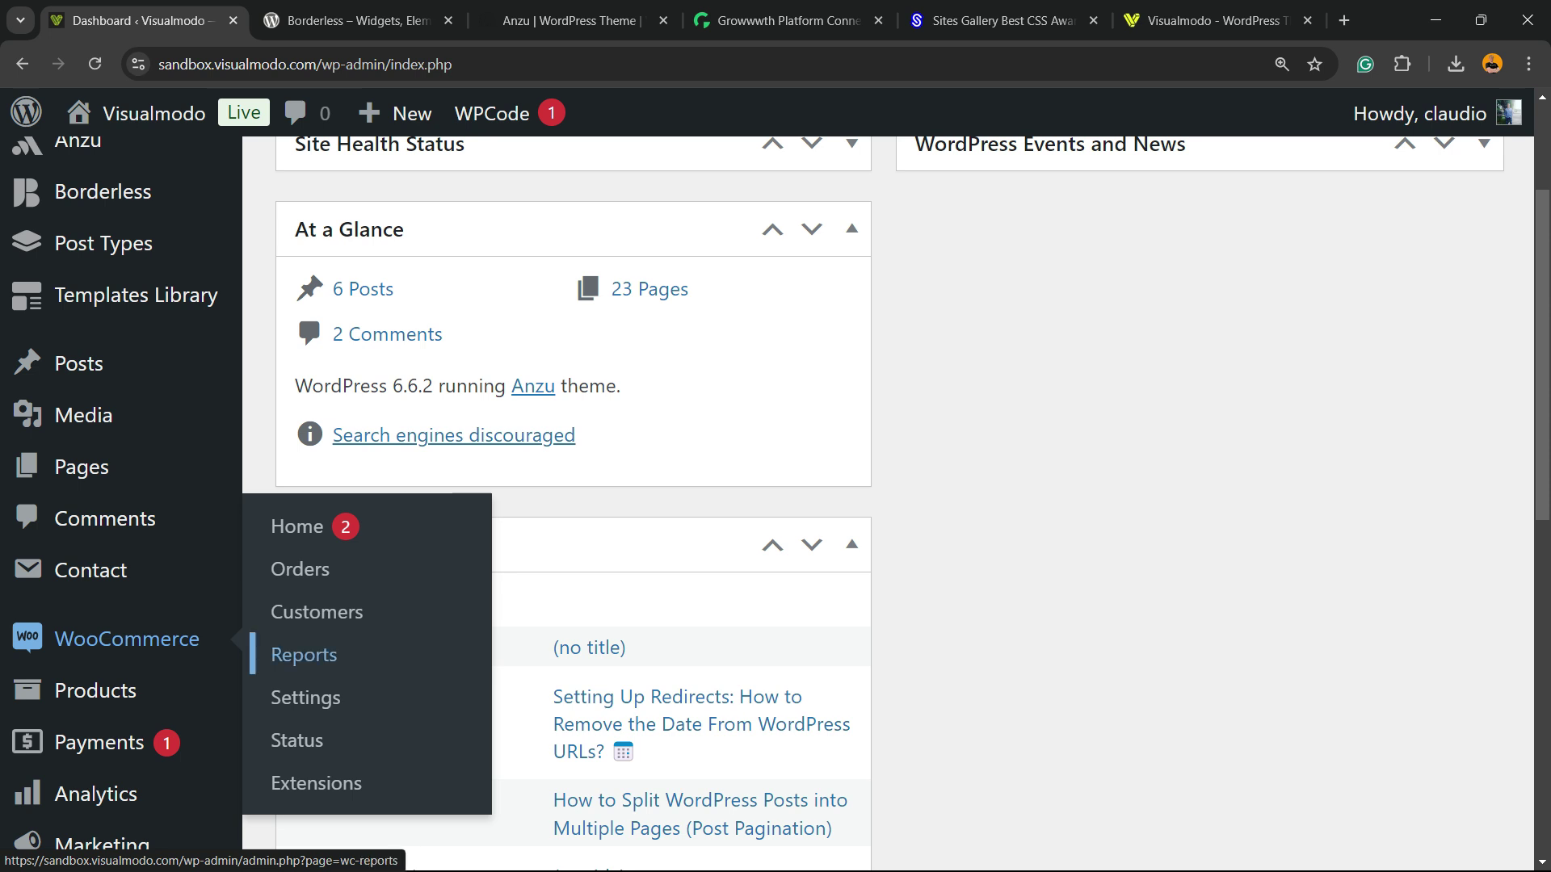
click(371, 696)
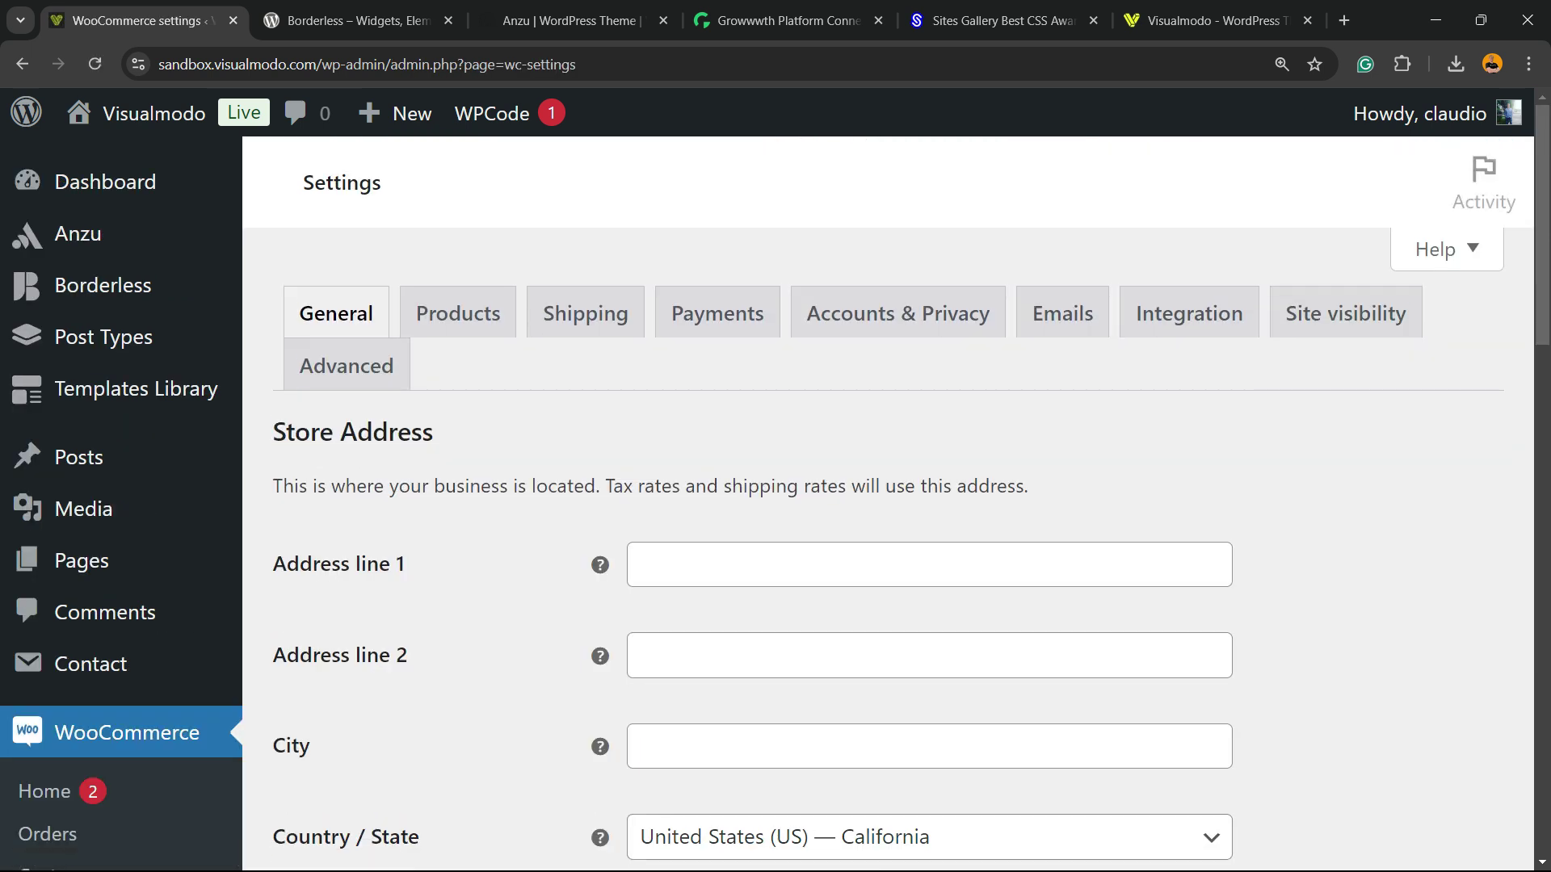
- Zoom the page out and bring up the Site visibility settings
key(ctrl+minus)
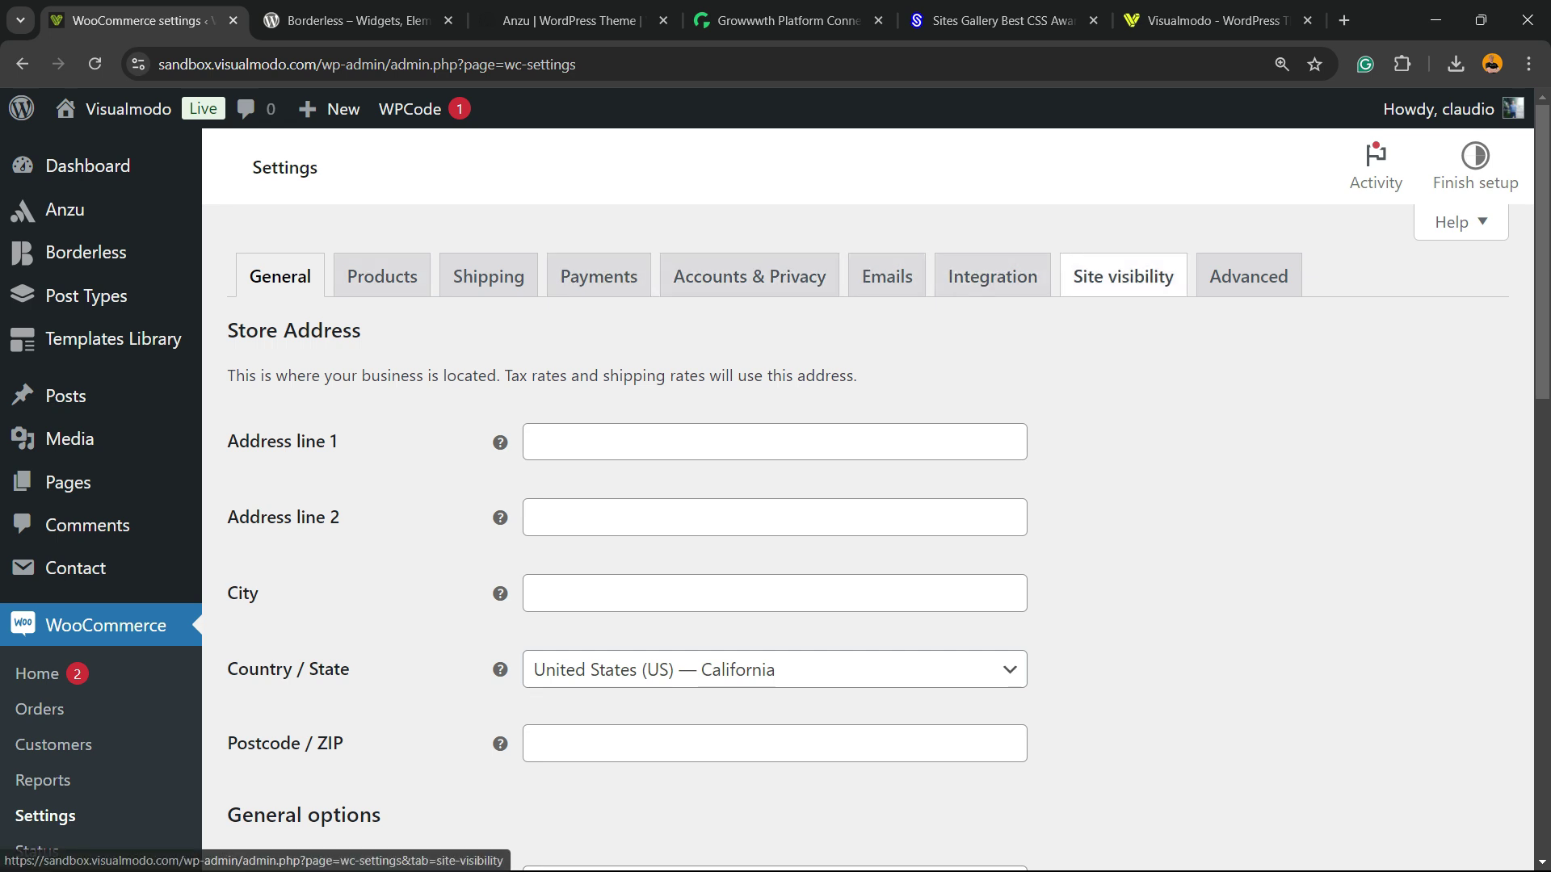
click(1123, 276)
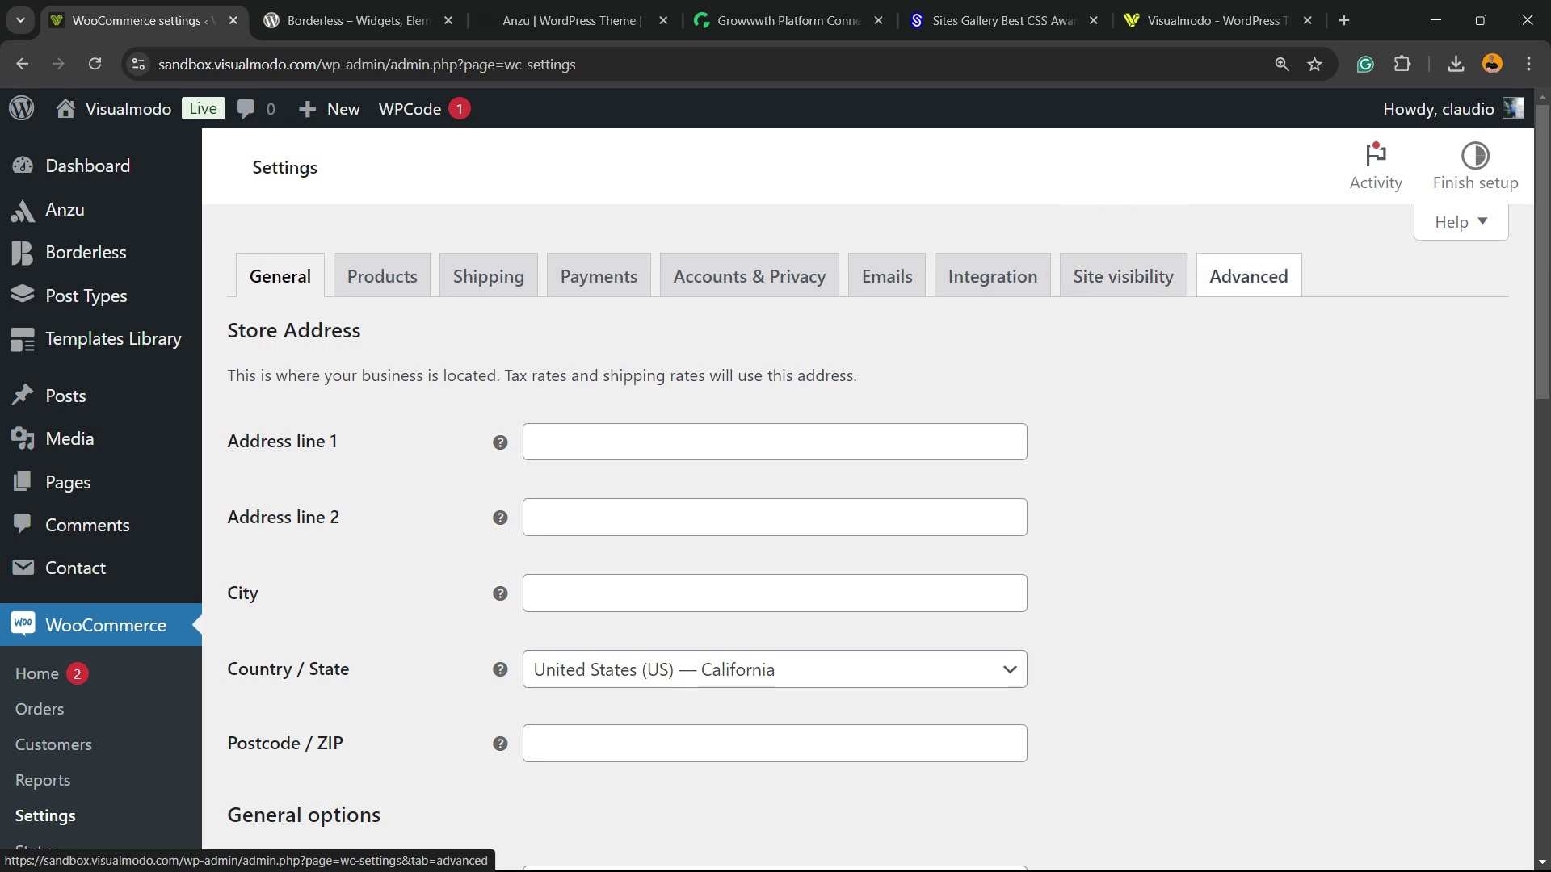
click(1145, 274)
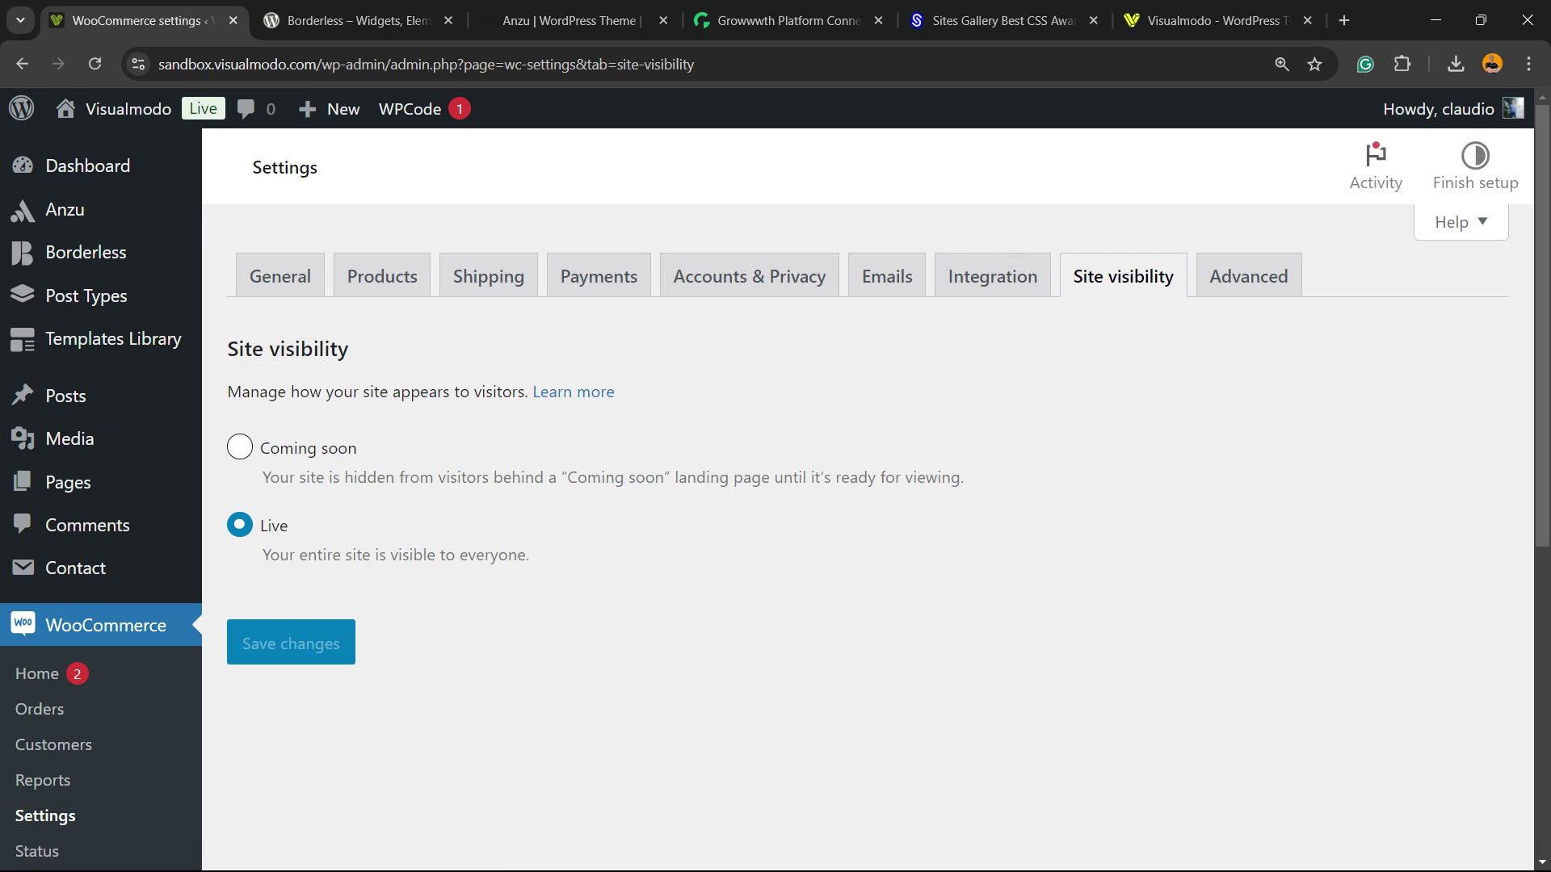
- Zoom back in and switch Site visibility from Live to Coming soon
key(ctrl+plus)
key(ctrl+plus)
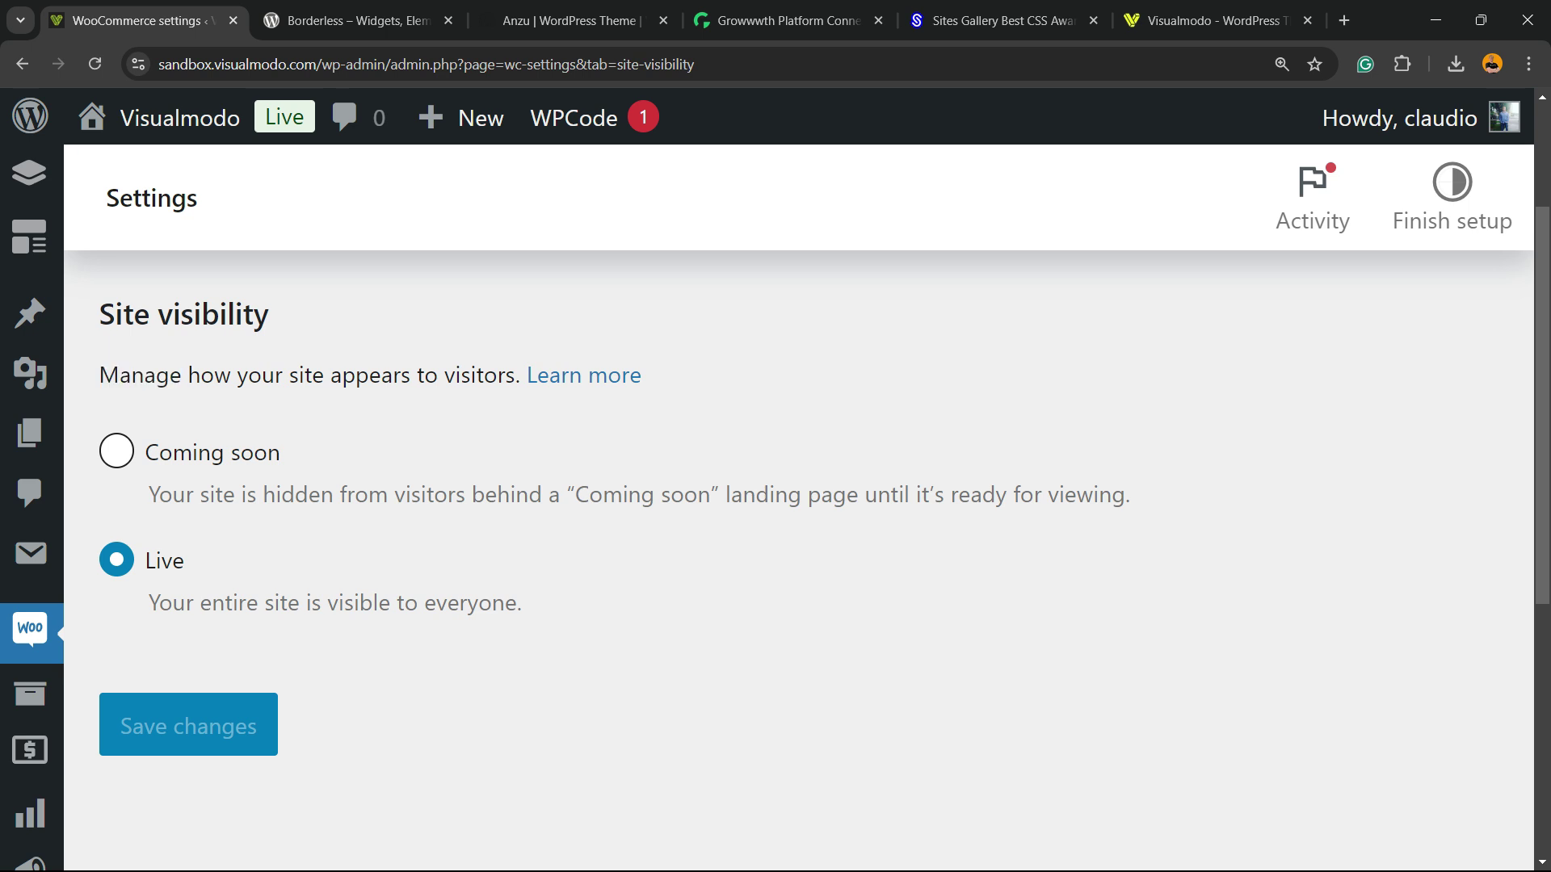
triple_click(211, 375)
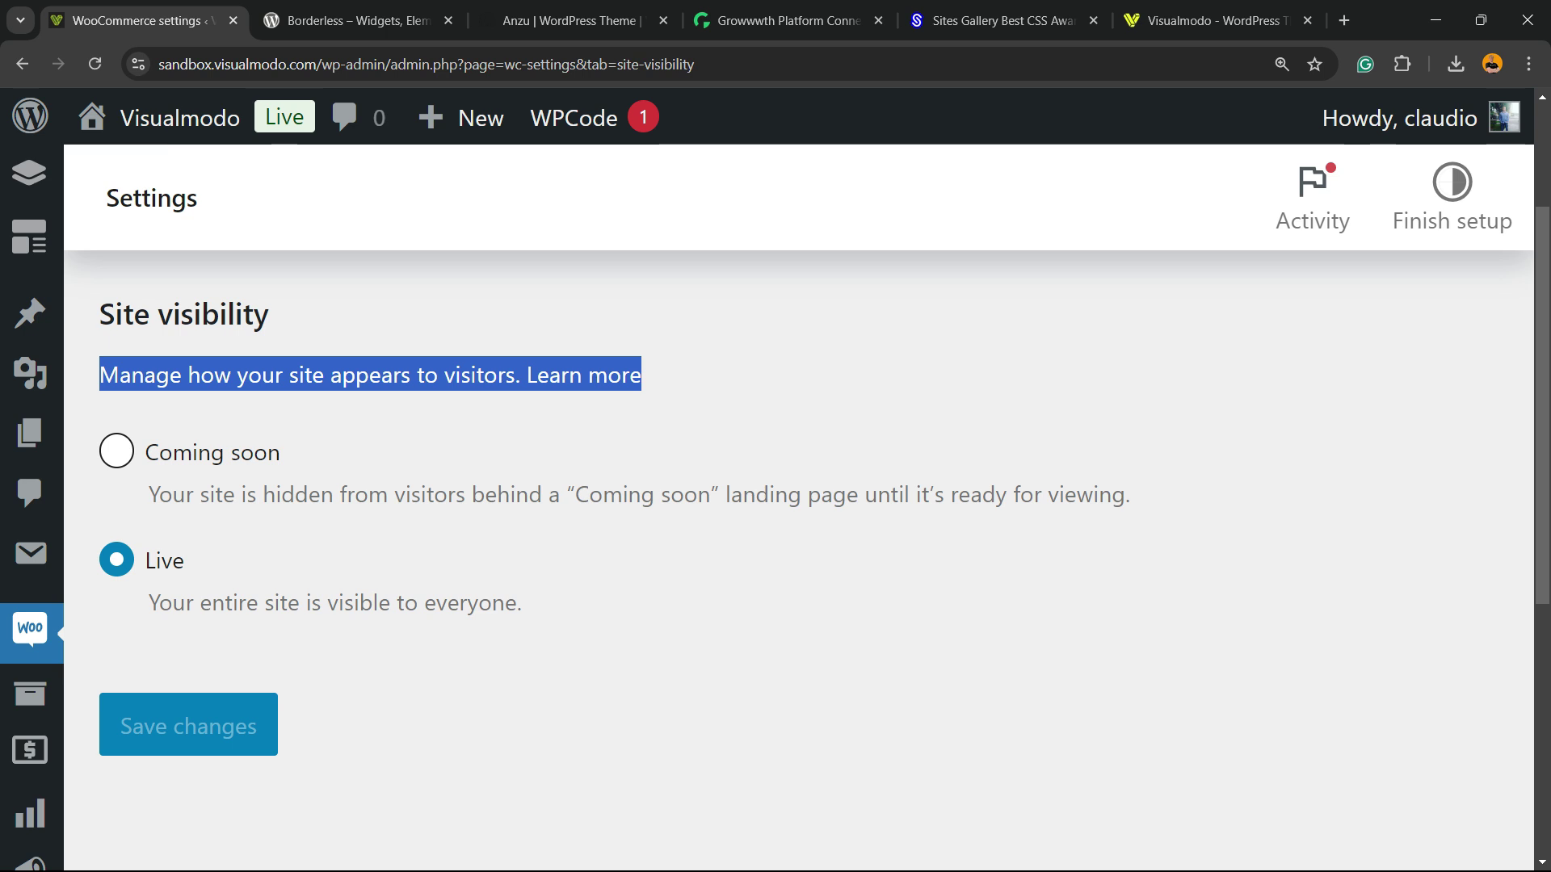
click(116, 450)
drag(148, 494, 1130, 494)
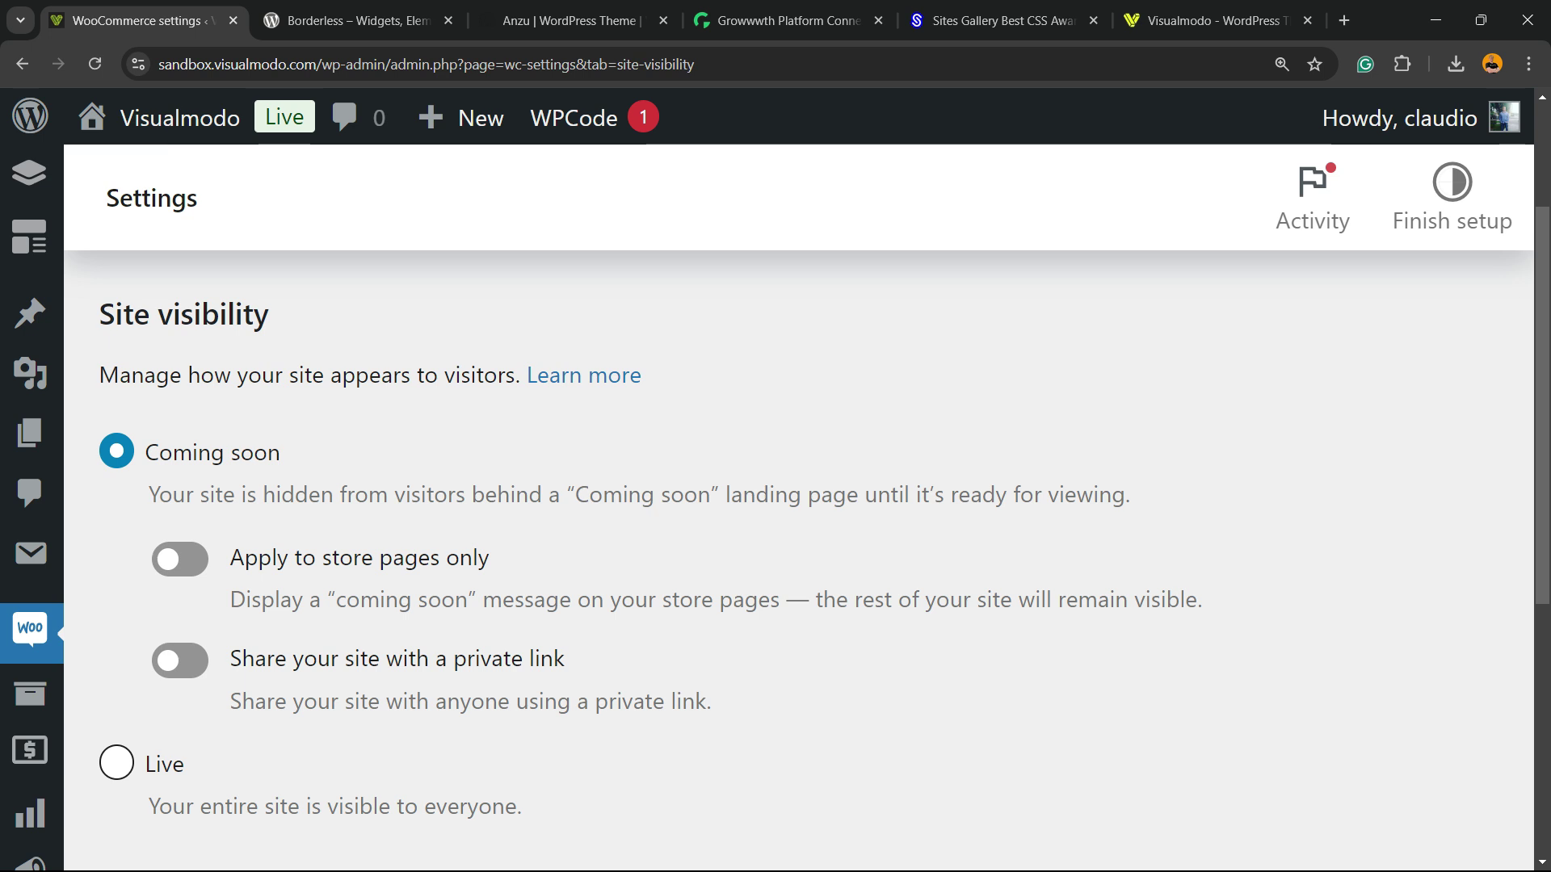
- Turn on 'Apply to store pages only' for the Coming soon mode
drag(574, 494, 711, 494)
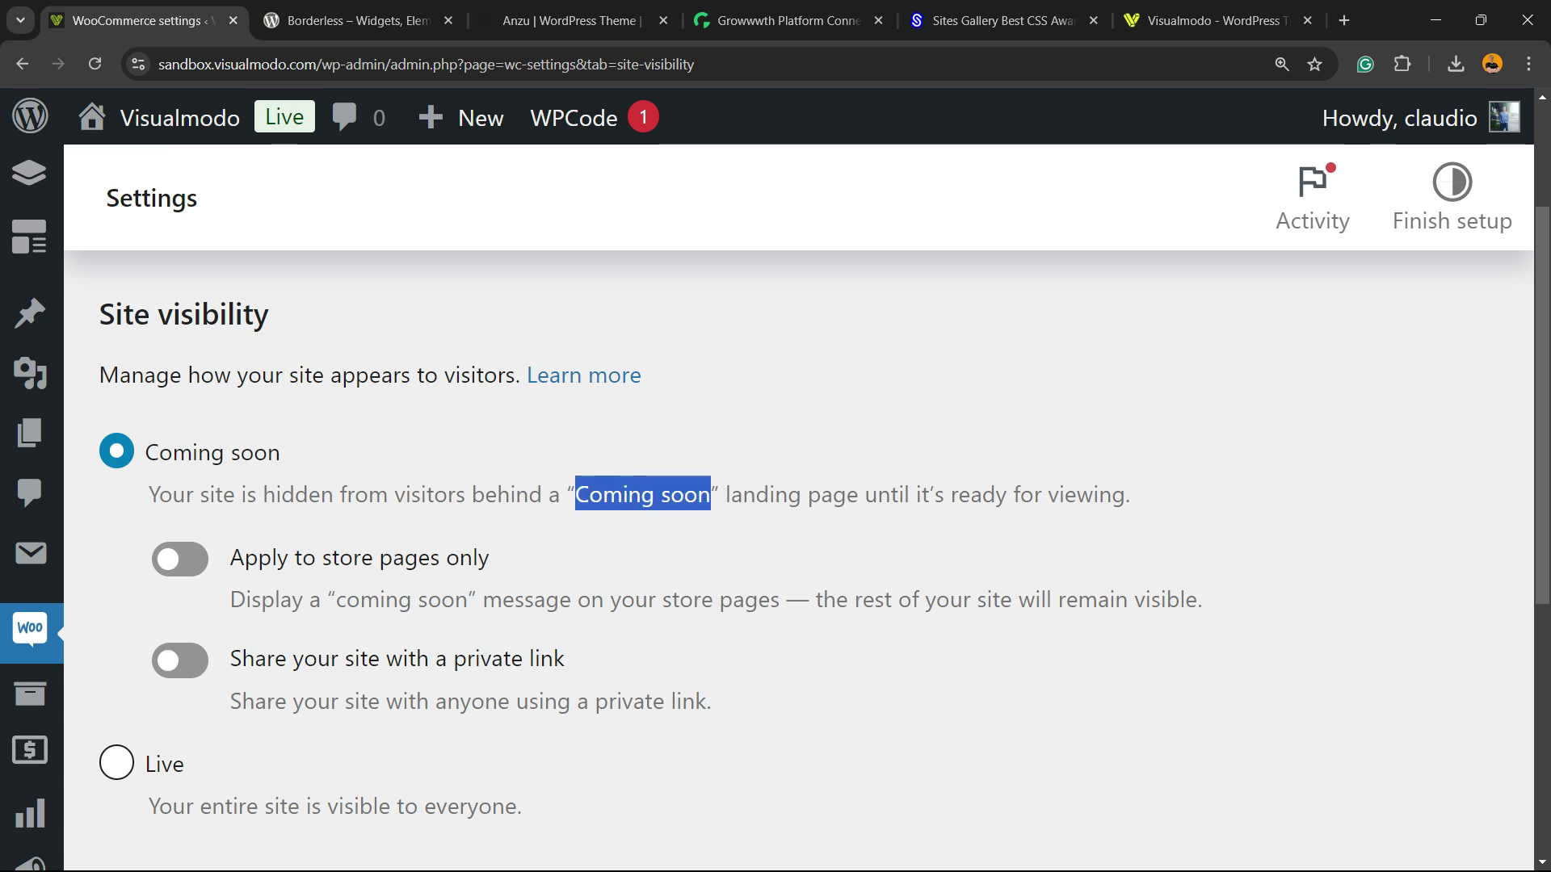
click(179, 558)
mouse_move(290, 557)
mouse_down()
mouse_move(488, 557)
mouse_move(289, 557)
mouse_up()
click(180, 559)
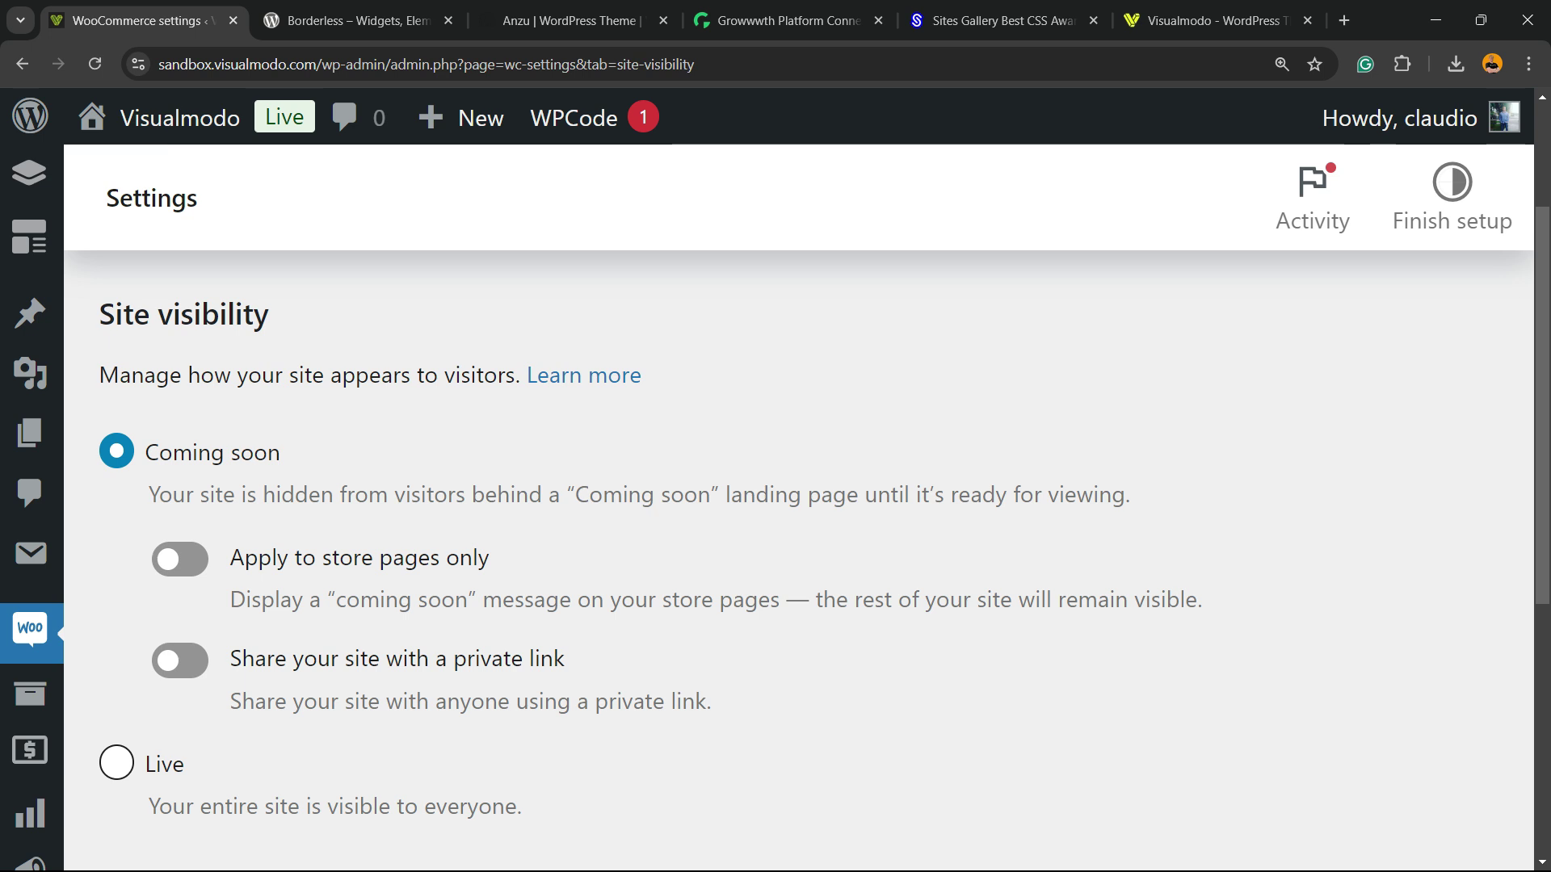
triple_click(877, 599)
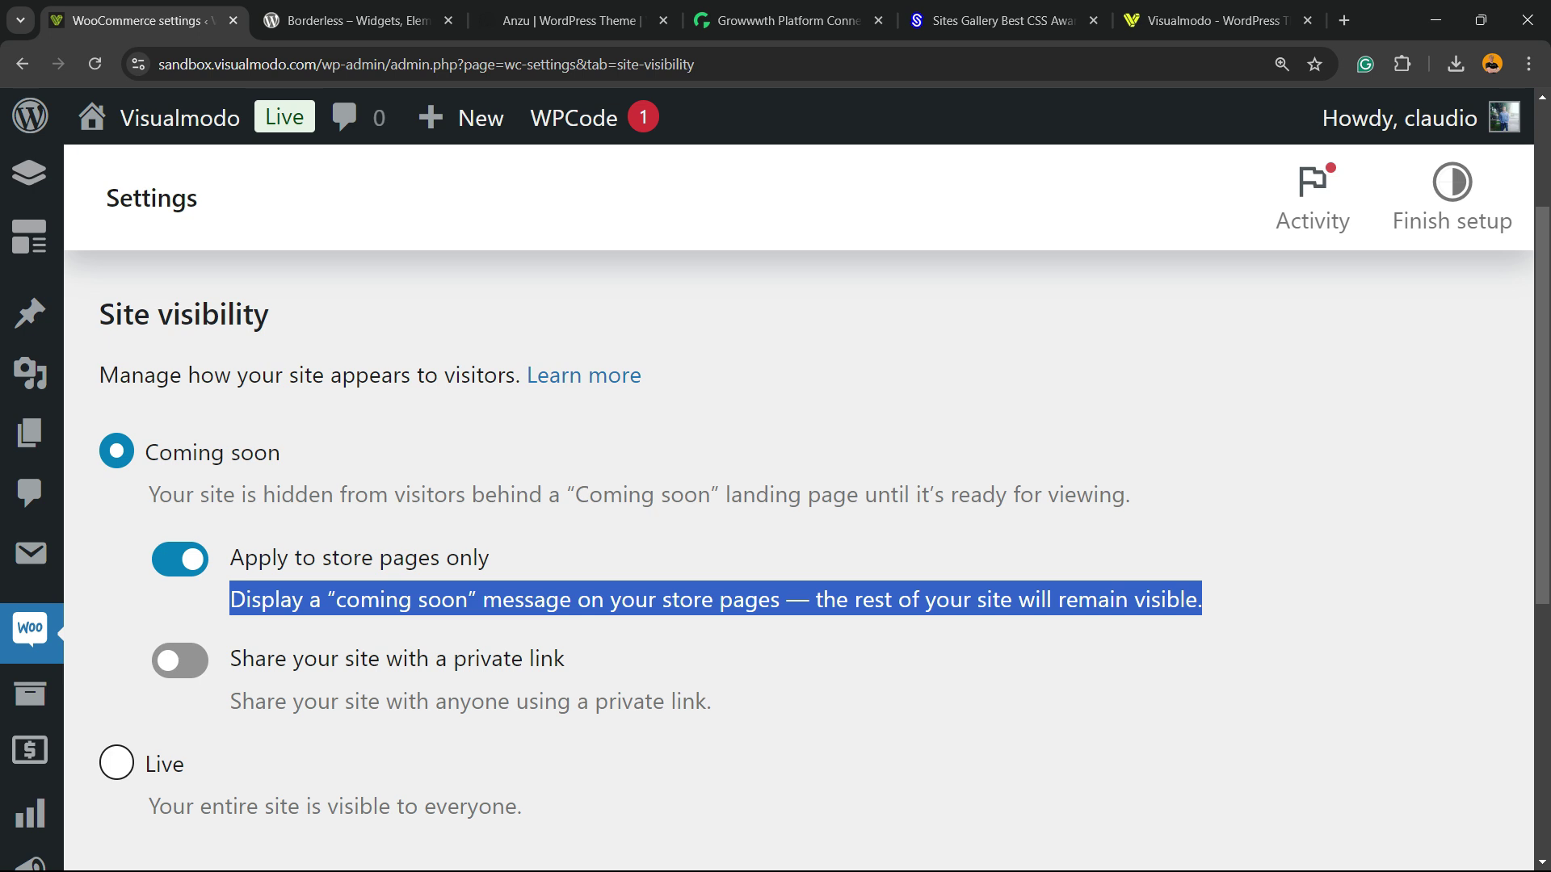
- Enable 'Share your site with a private link' and select the generated link
key(space)
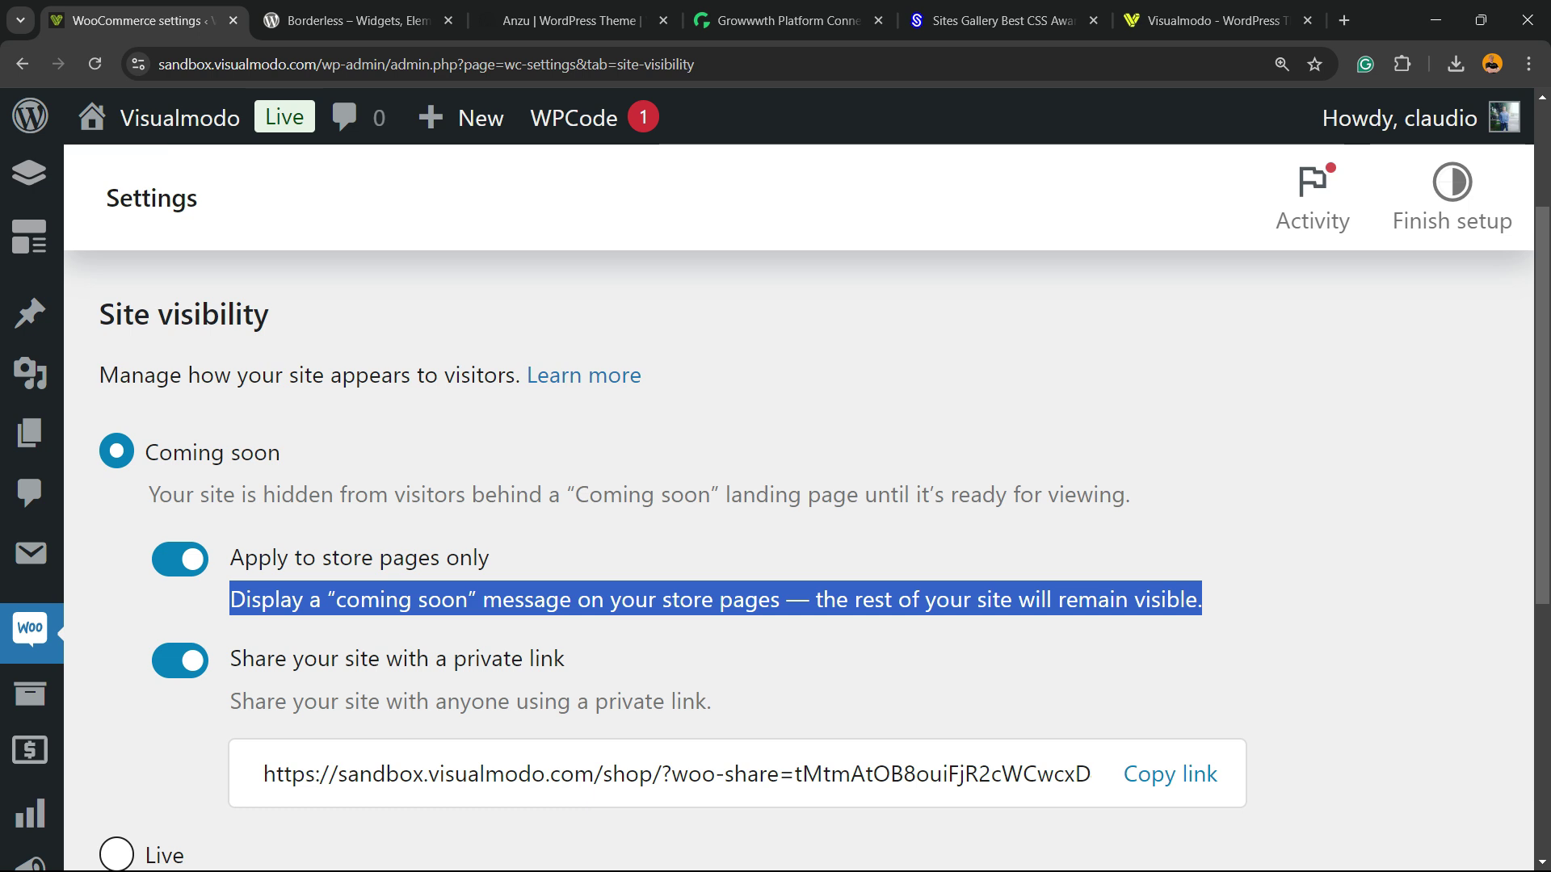
triple_click(485, 773)
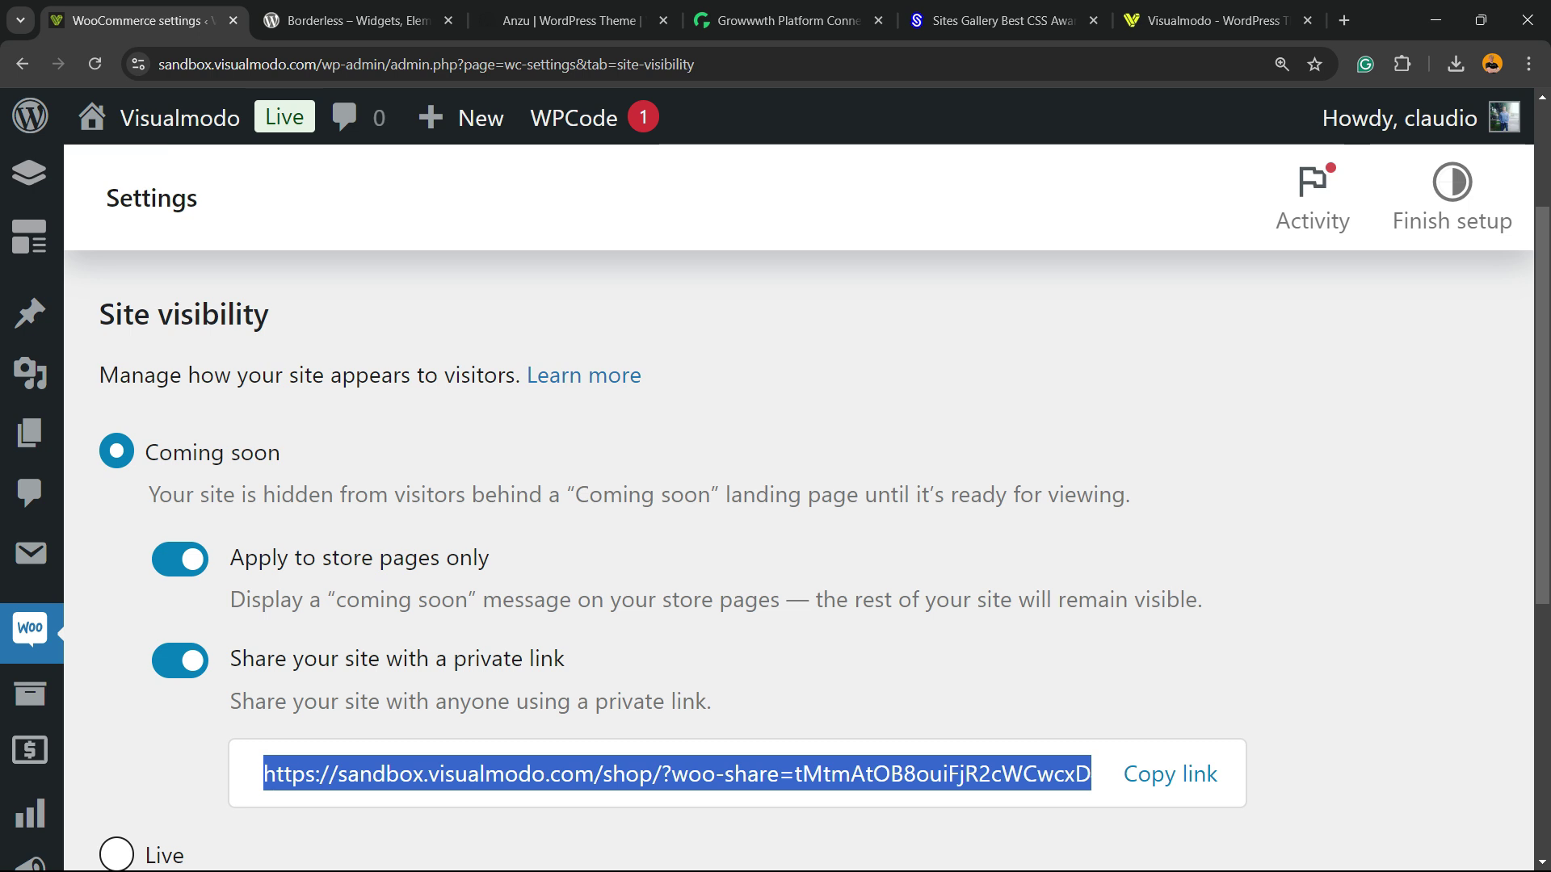
scroll(775, 517, down, 3)
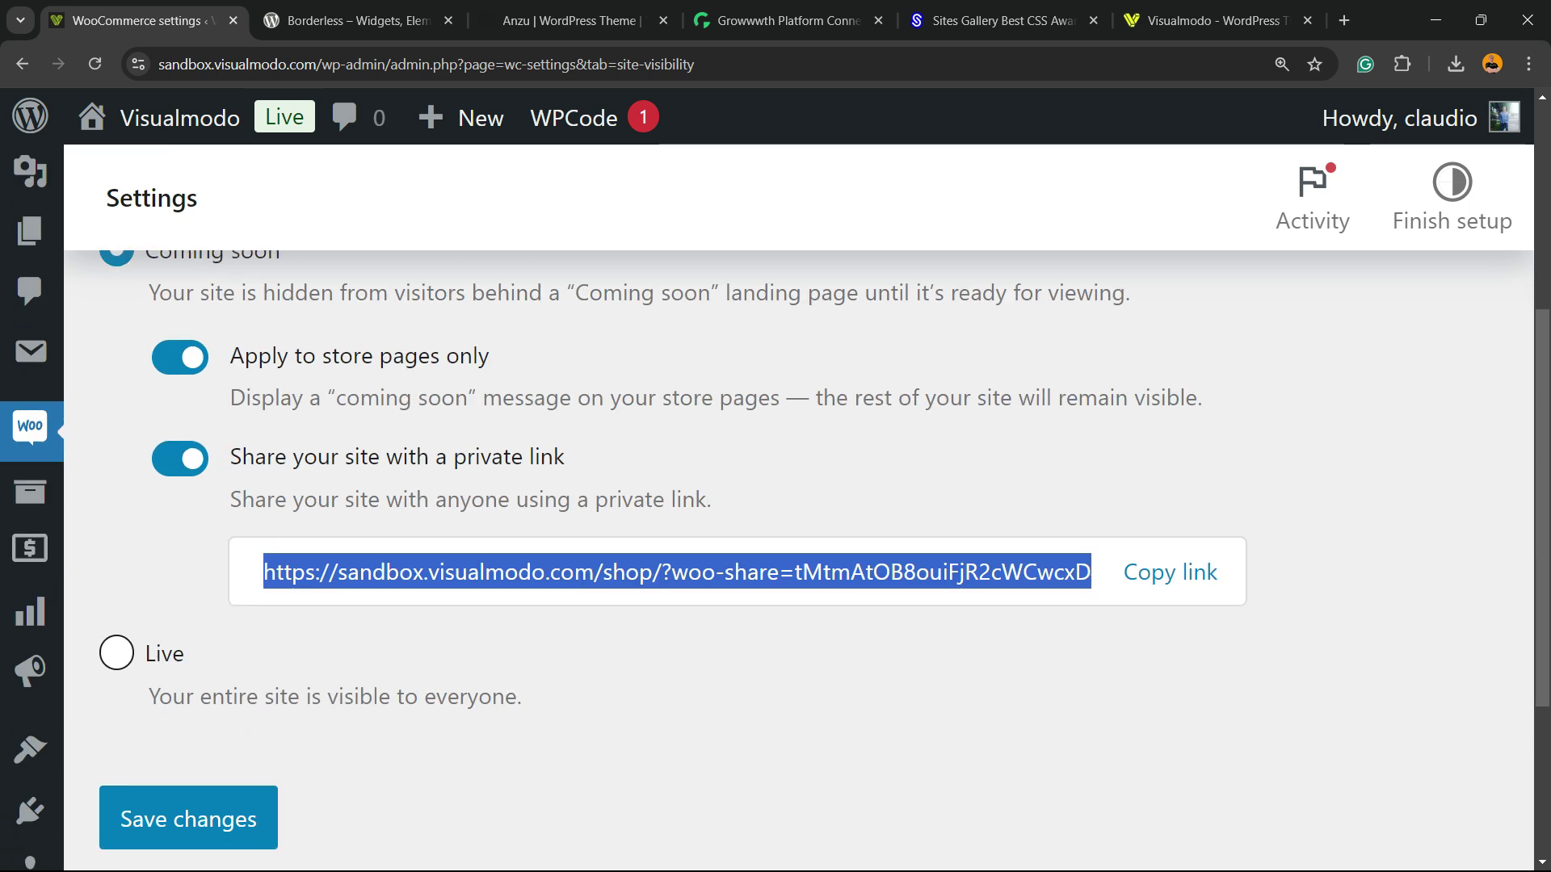
scroll(776, 517, up, 3)
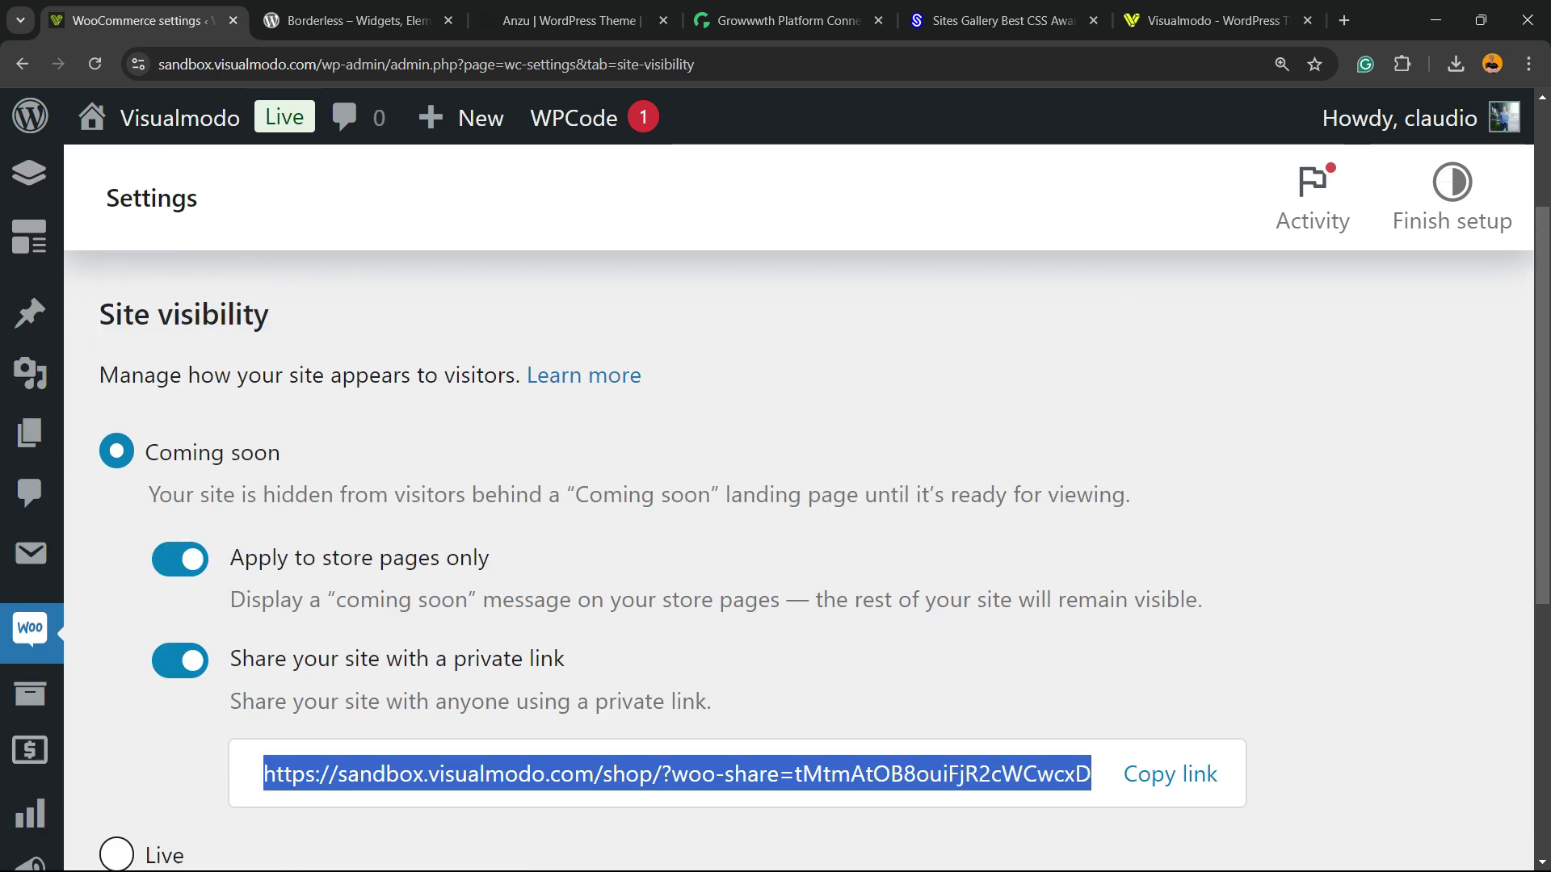
scroll(775, 517, up, 2)
scroll(776, 517, down, 5)
scroll(775, 517, up, 6)
scroll(775, 517, up, 1)
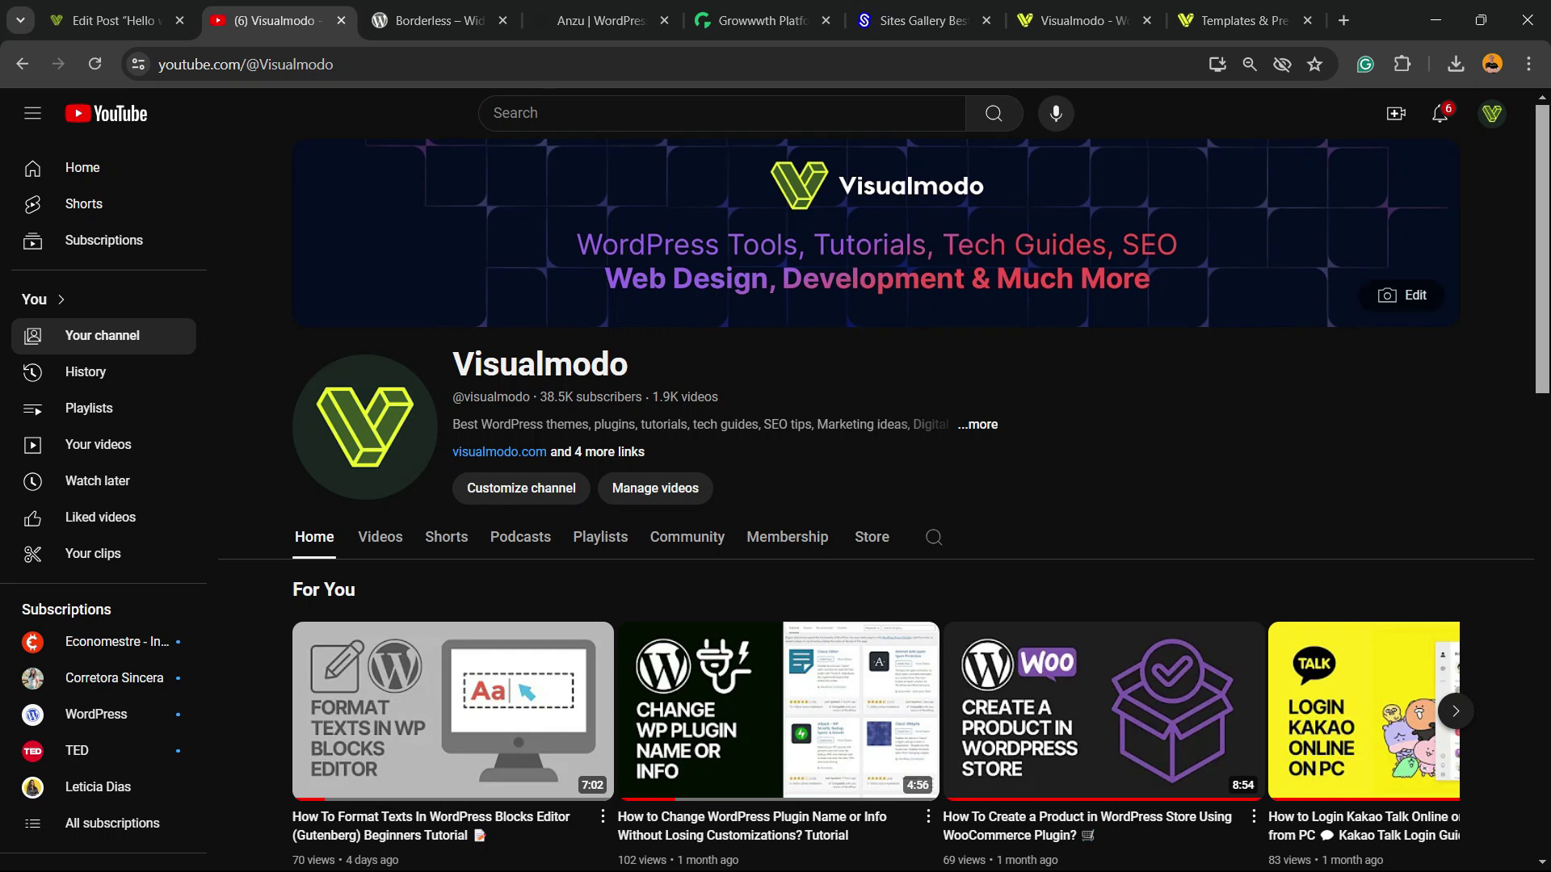
- Switch to the Borderless plugin page on WordPress.org
click(428, 20)
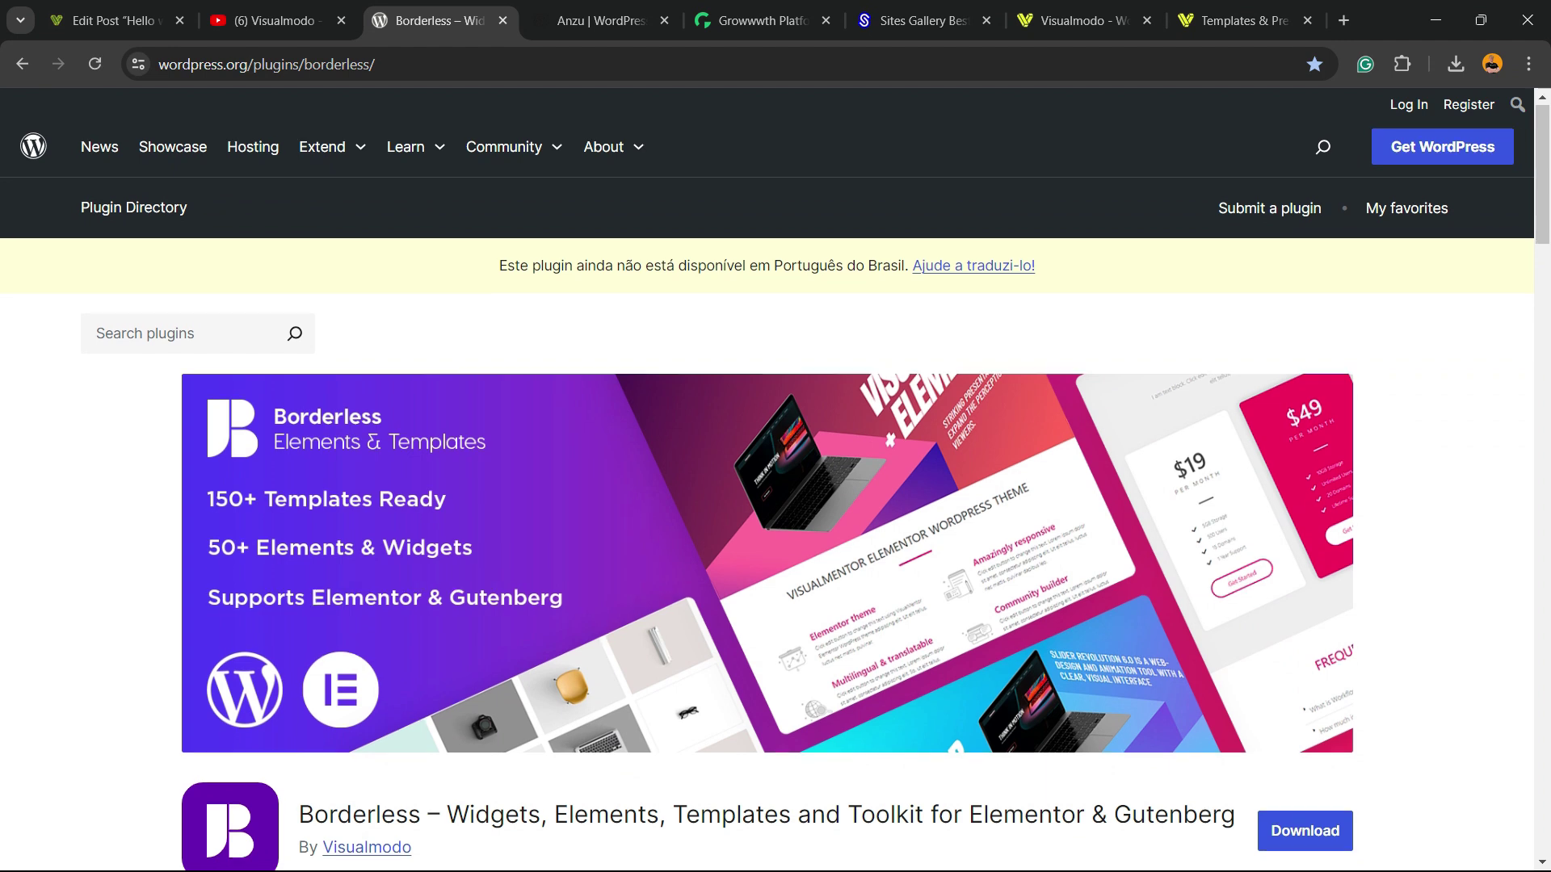
- Move to the Anzu theme page and review its version 1.2.2 details
scroll(768, 468, down, 3)
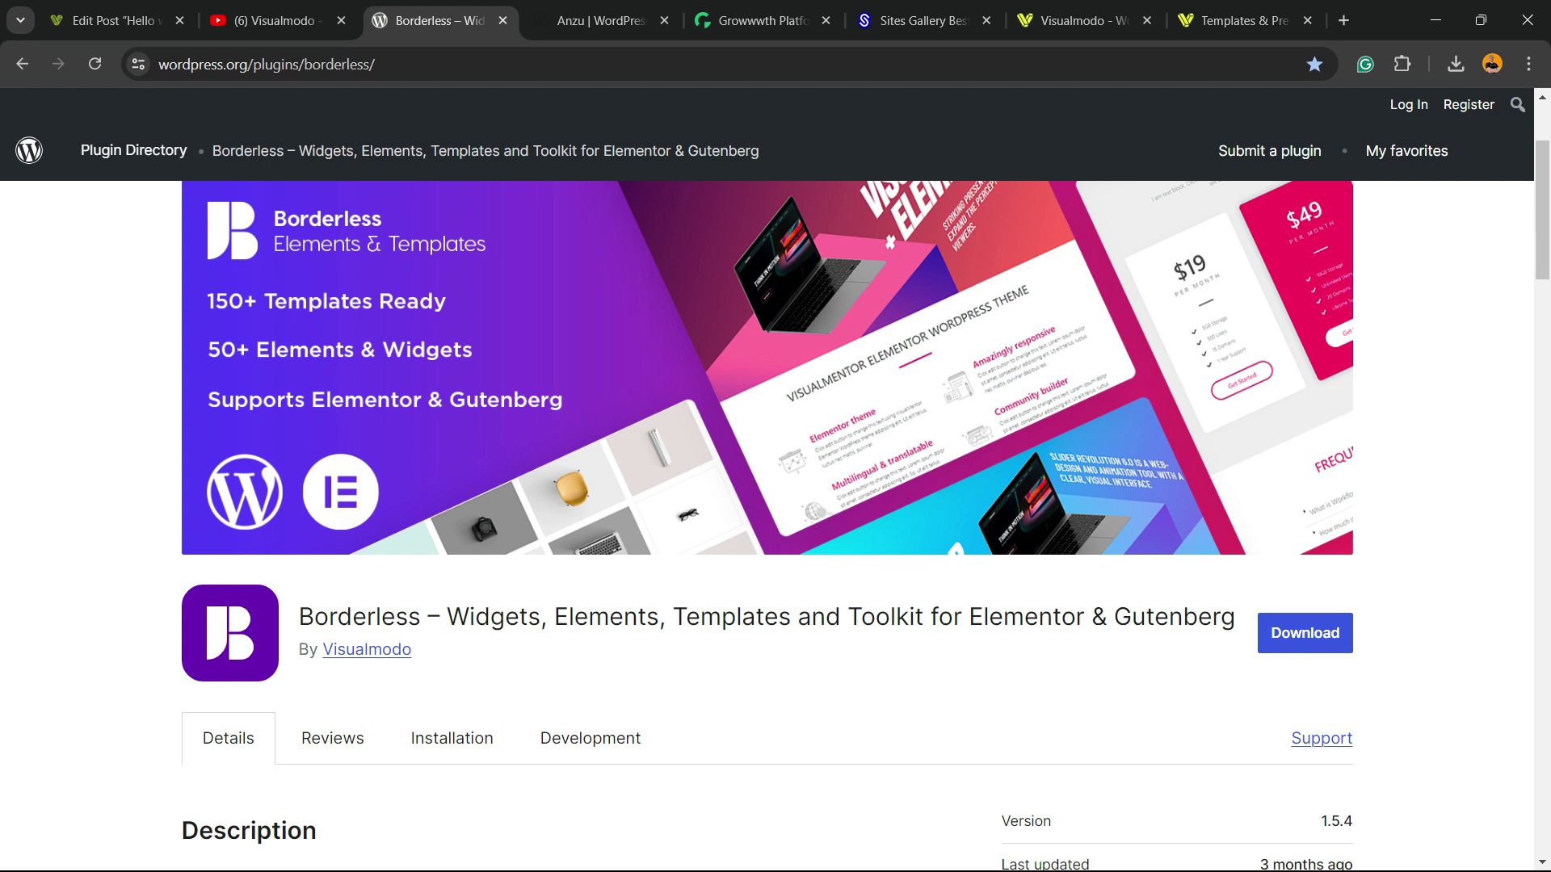
scroll(767, 469, up, 3)
scroll(768, 468, down, 3)
key(ctrl+Tab)
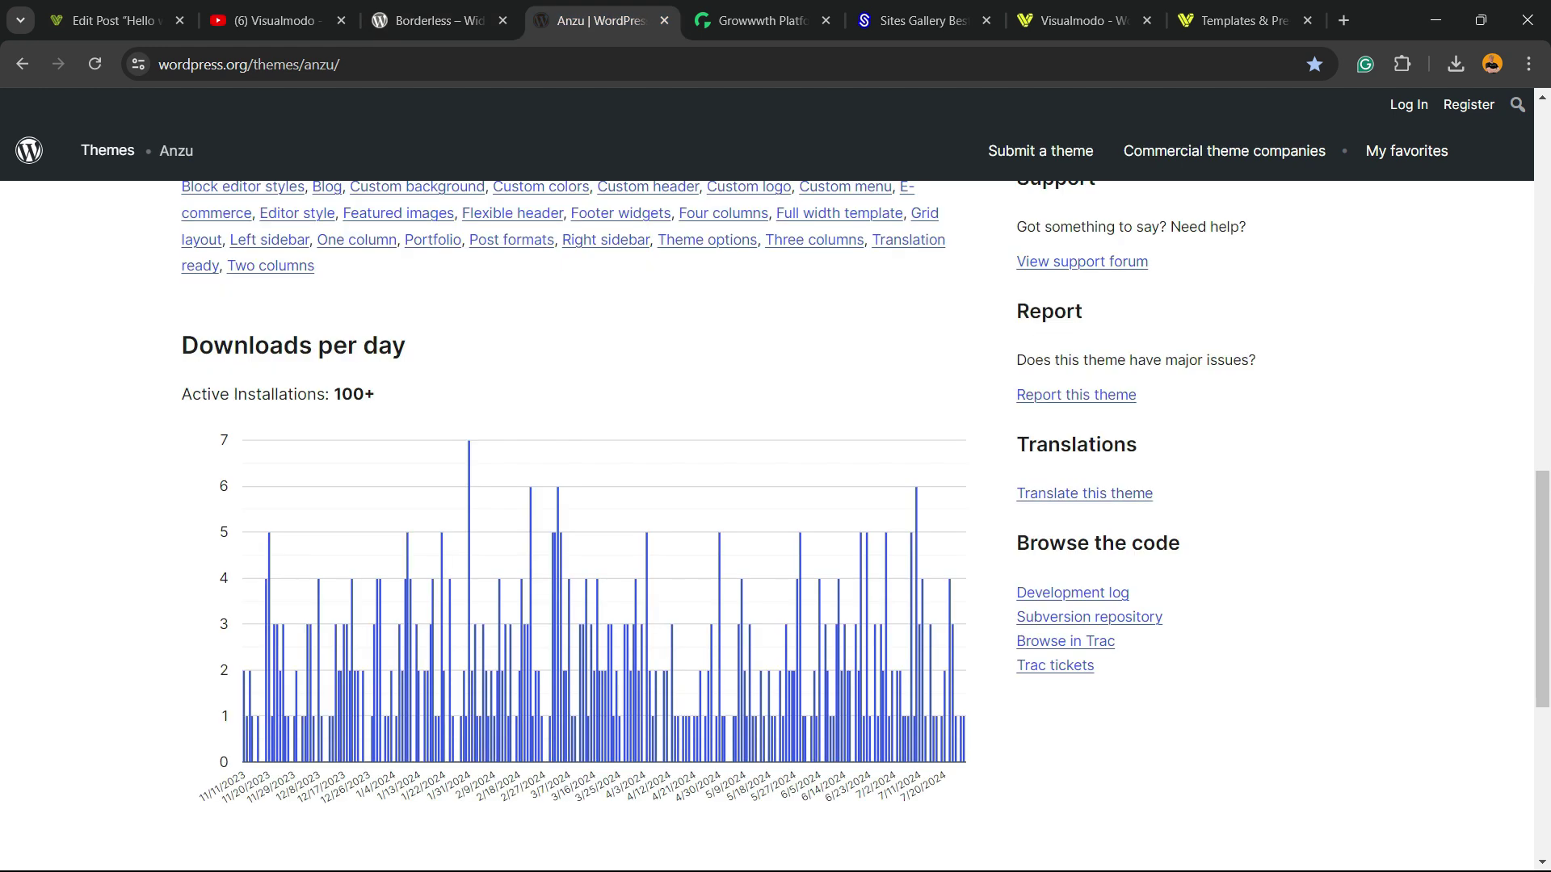
scroll(573, 525, up, 10)
scroll(574, 525, up, 2)
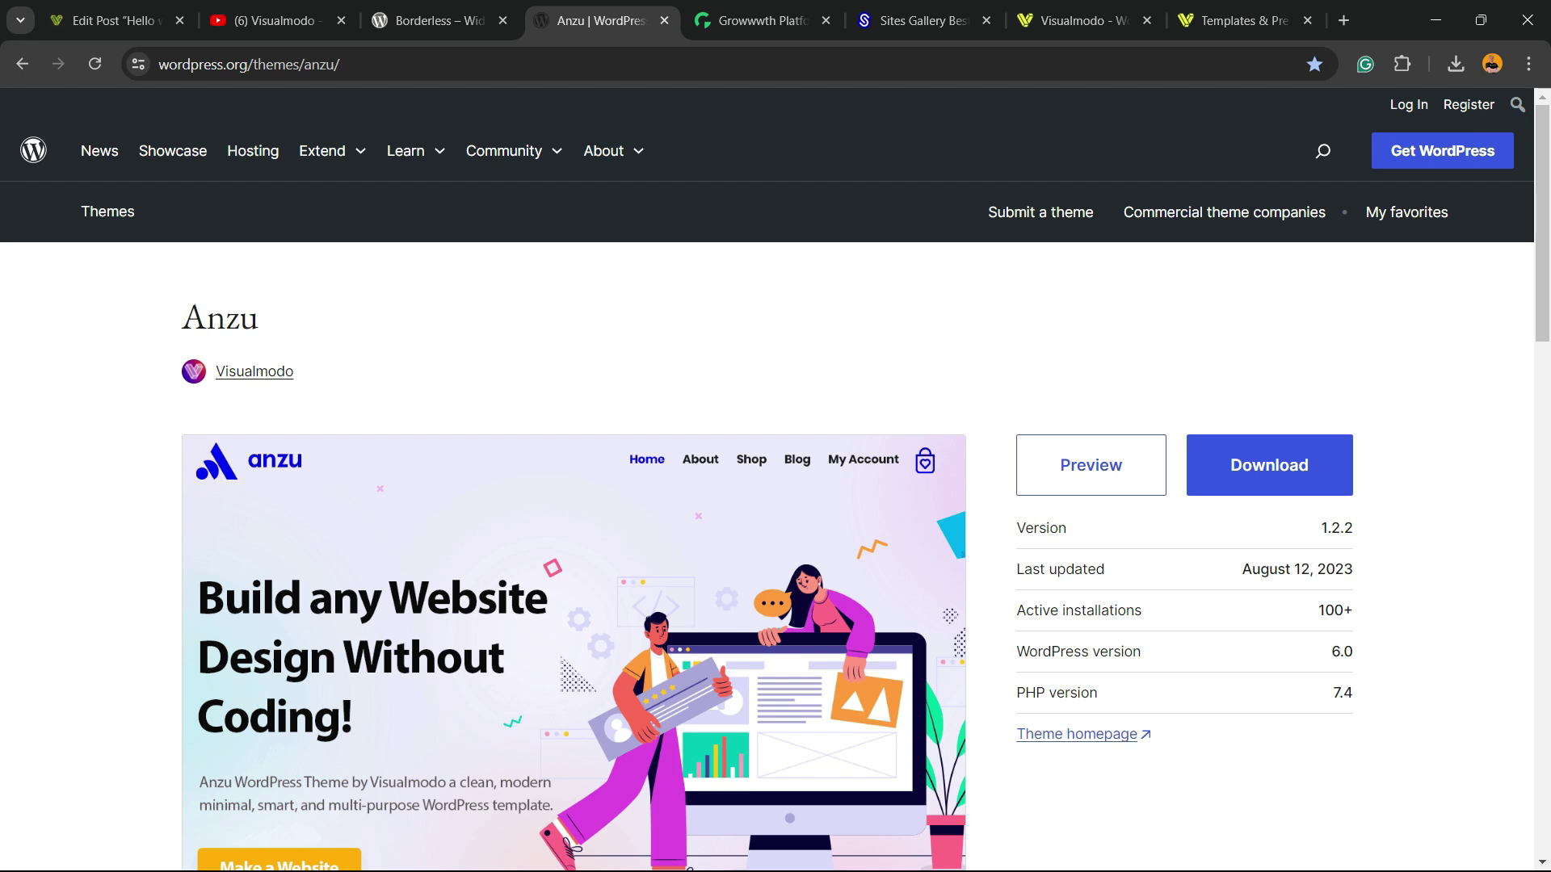
- Switch to growwwth.net and browse its Featured and Latest Websites listings
click(759, 20)
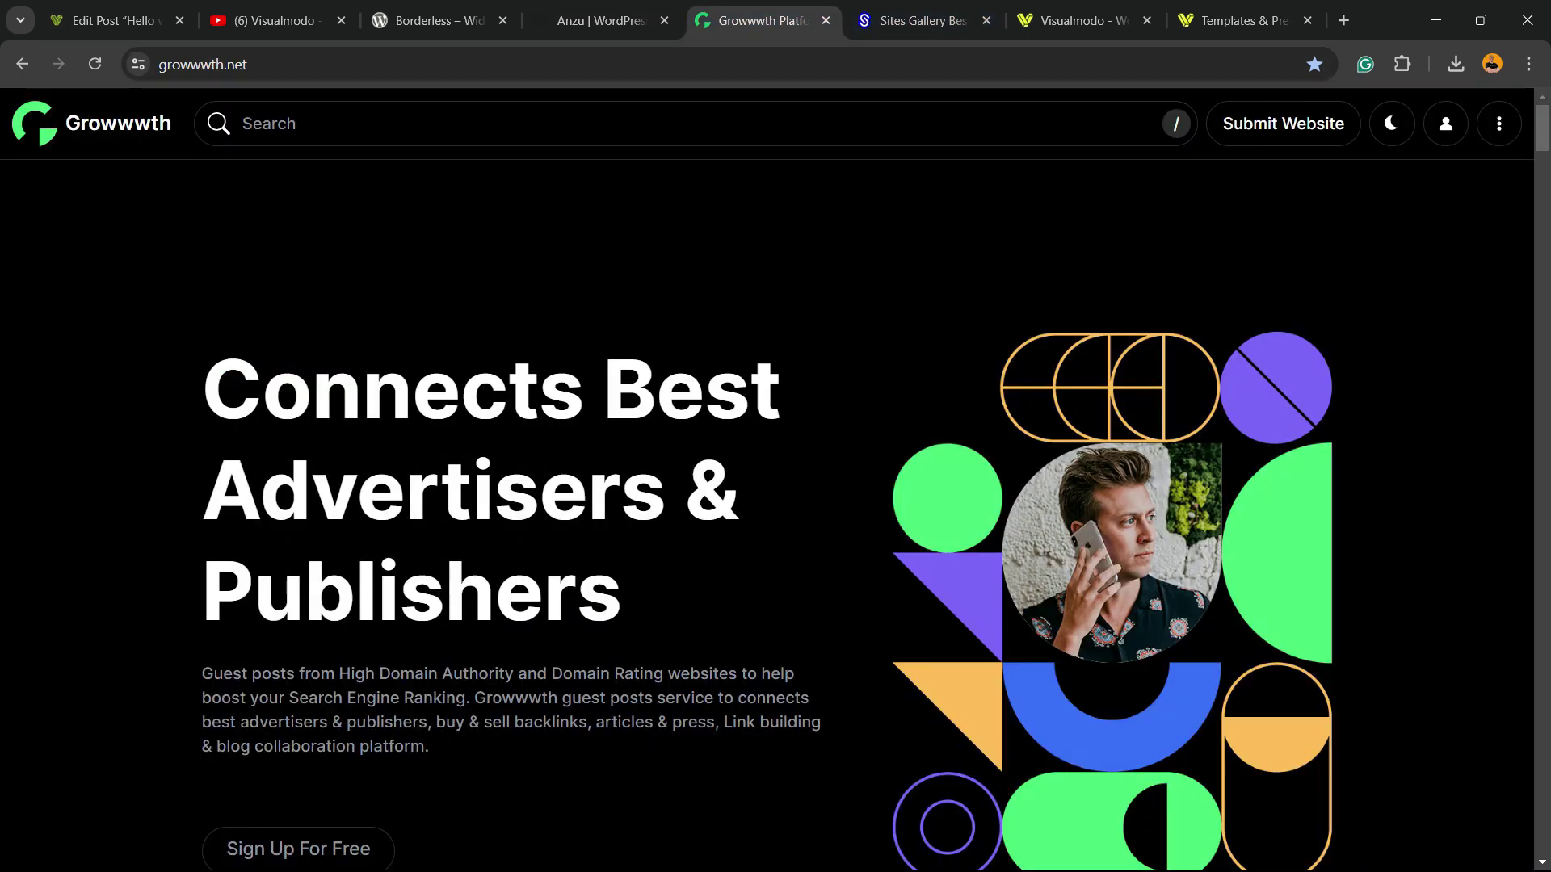
scroll(768, 517, down, 12)
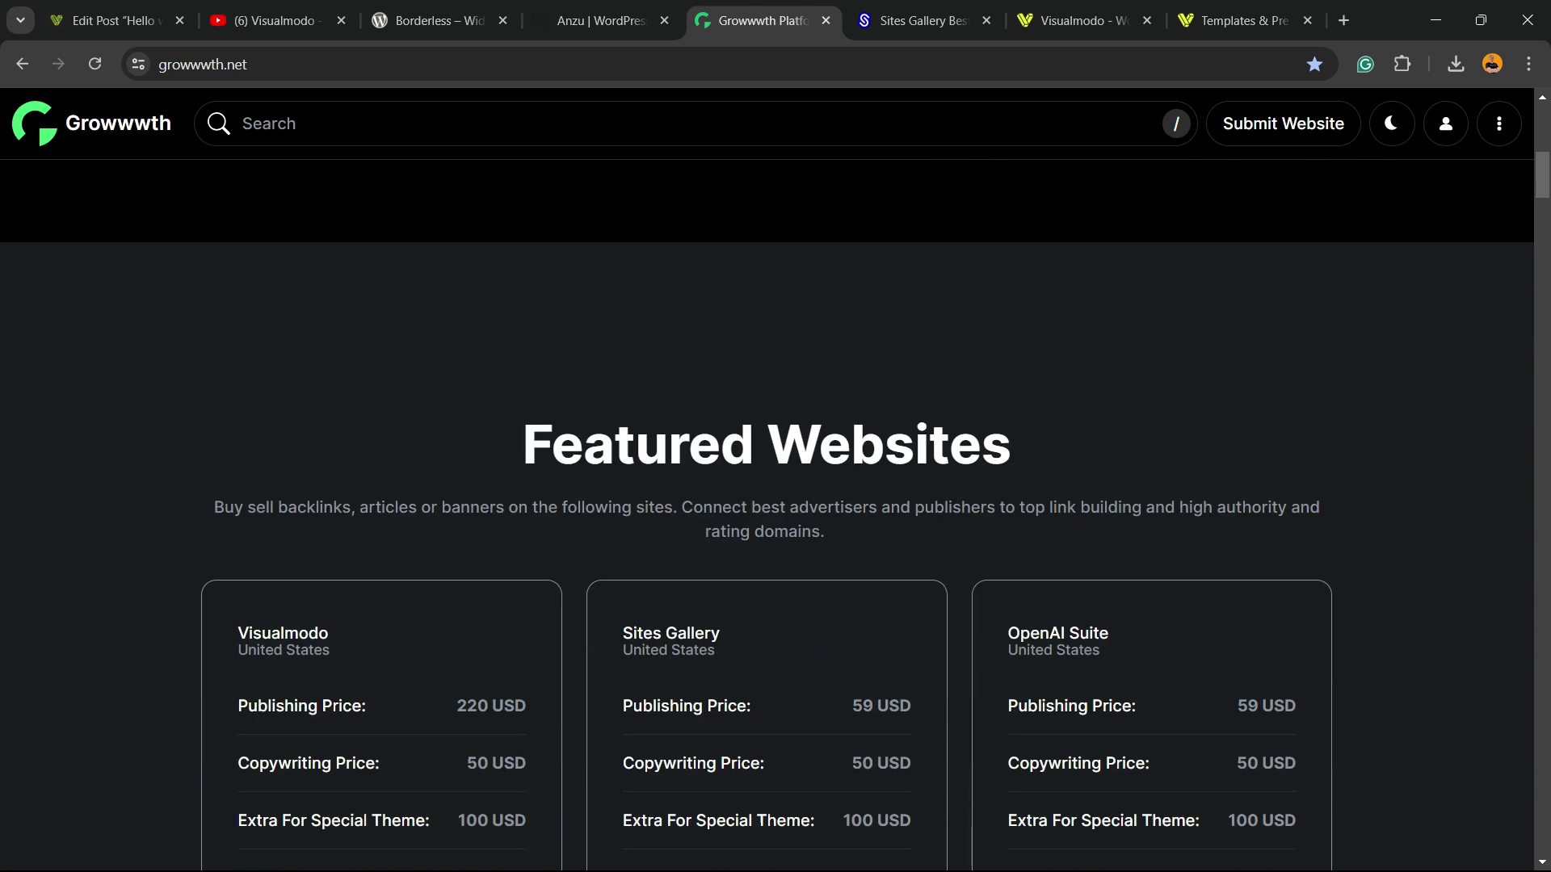
scroll(767, 517, down, 10)
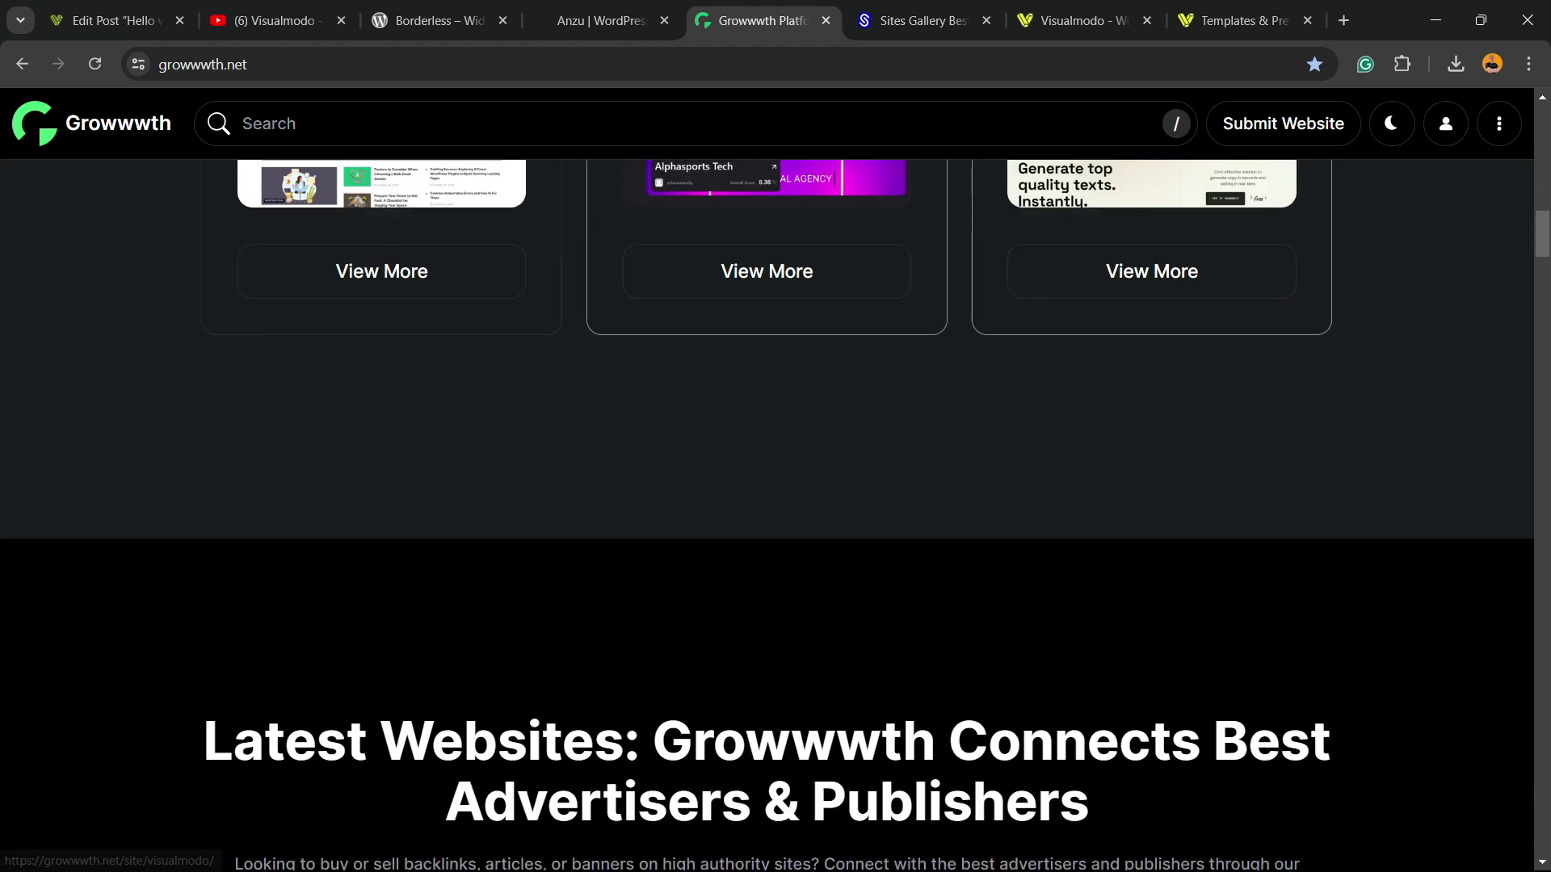
scroll(767, 517, down, 5)
scroll(767, 517, down, 5)
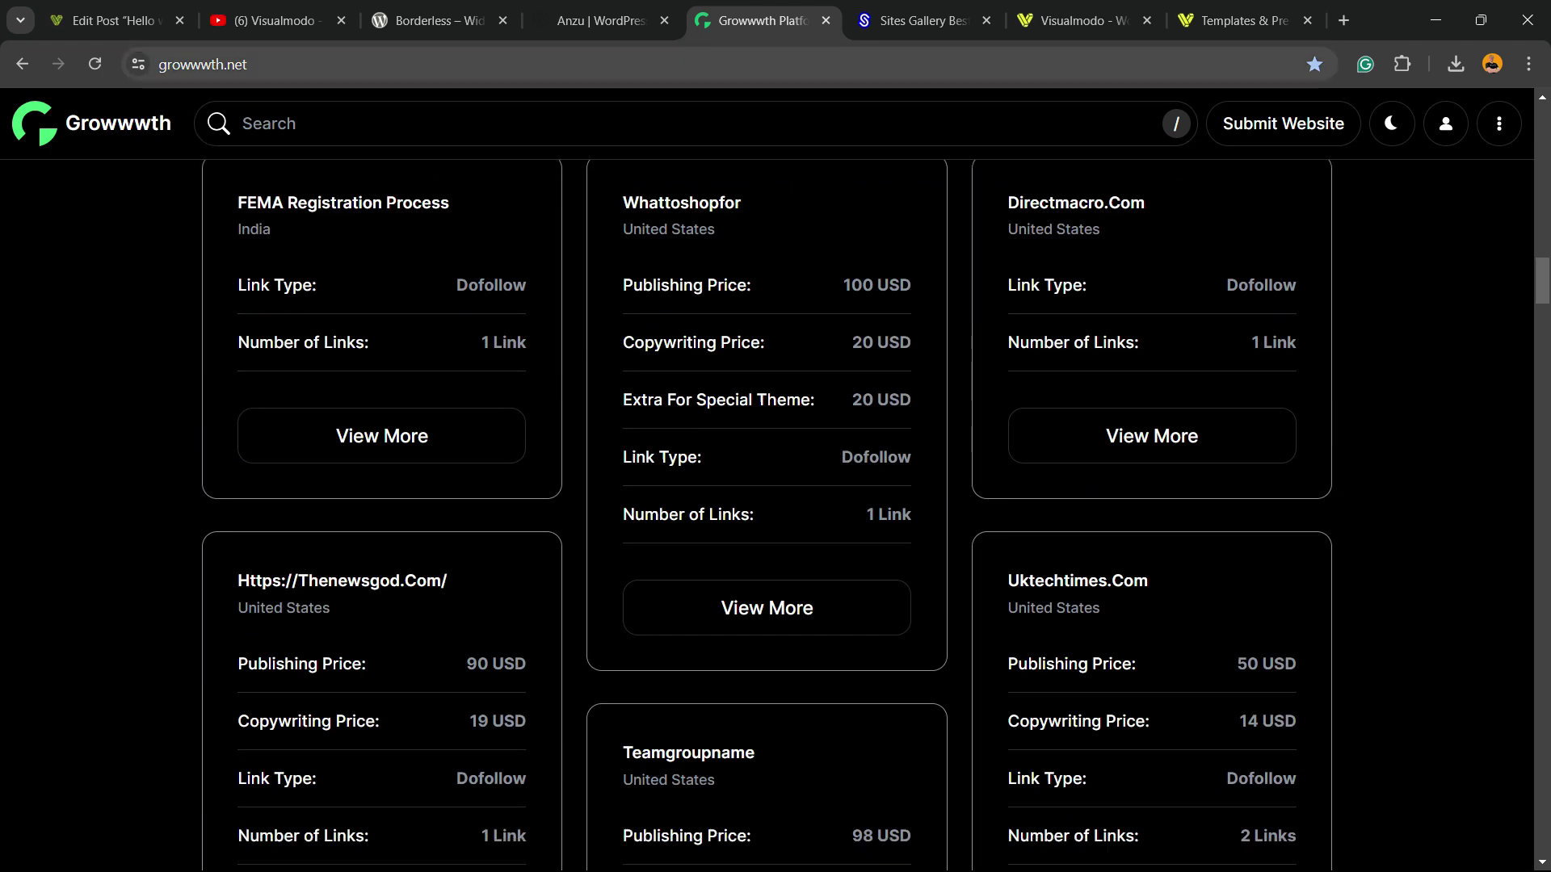
double_click(237, 65)
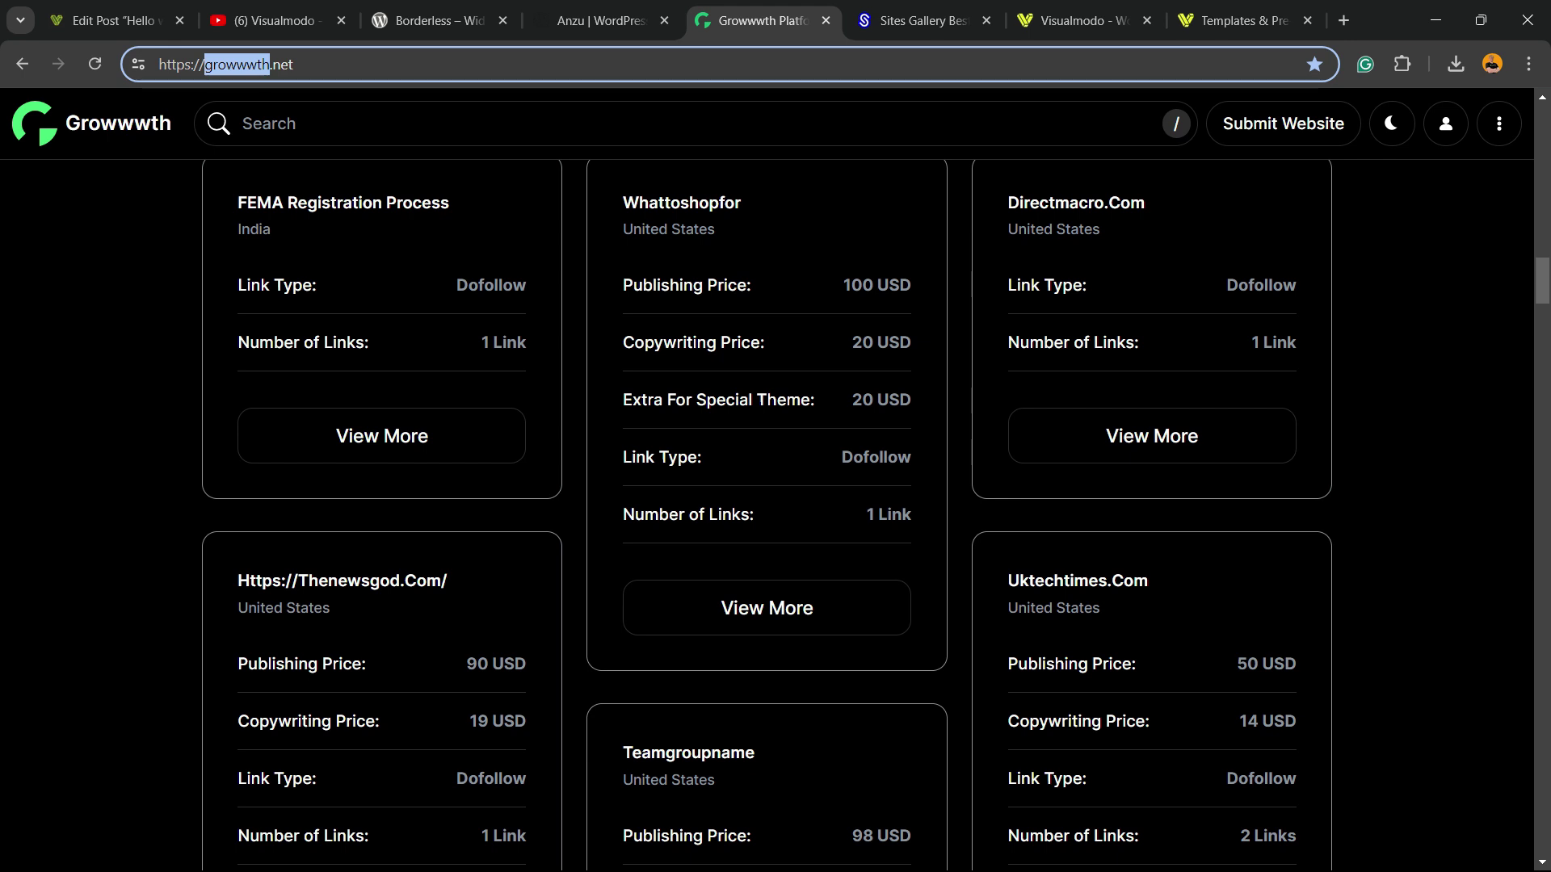
scroll(767, 516, down, 8)
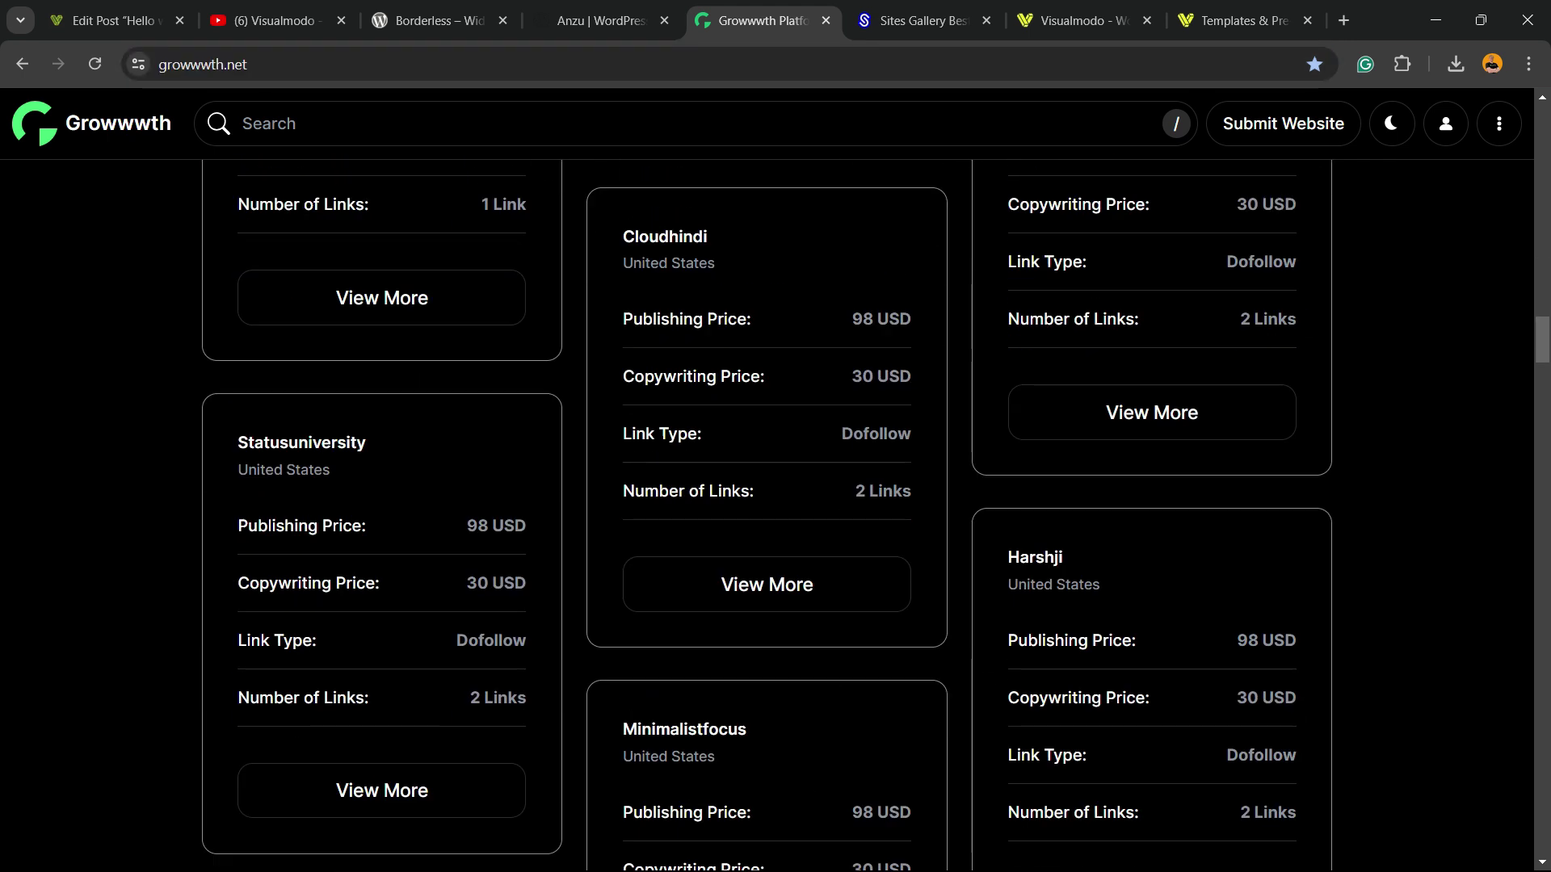
scroll(768, 517, down, 17)
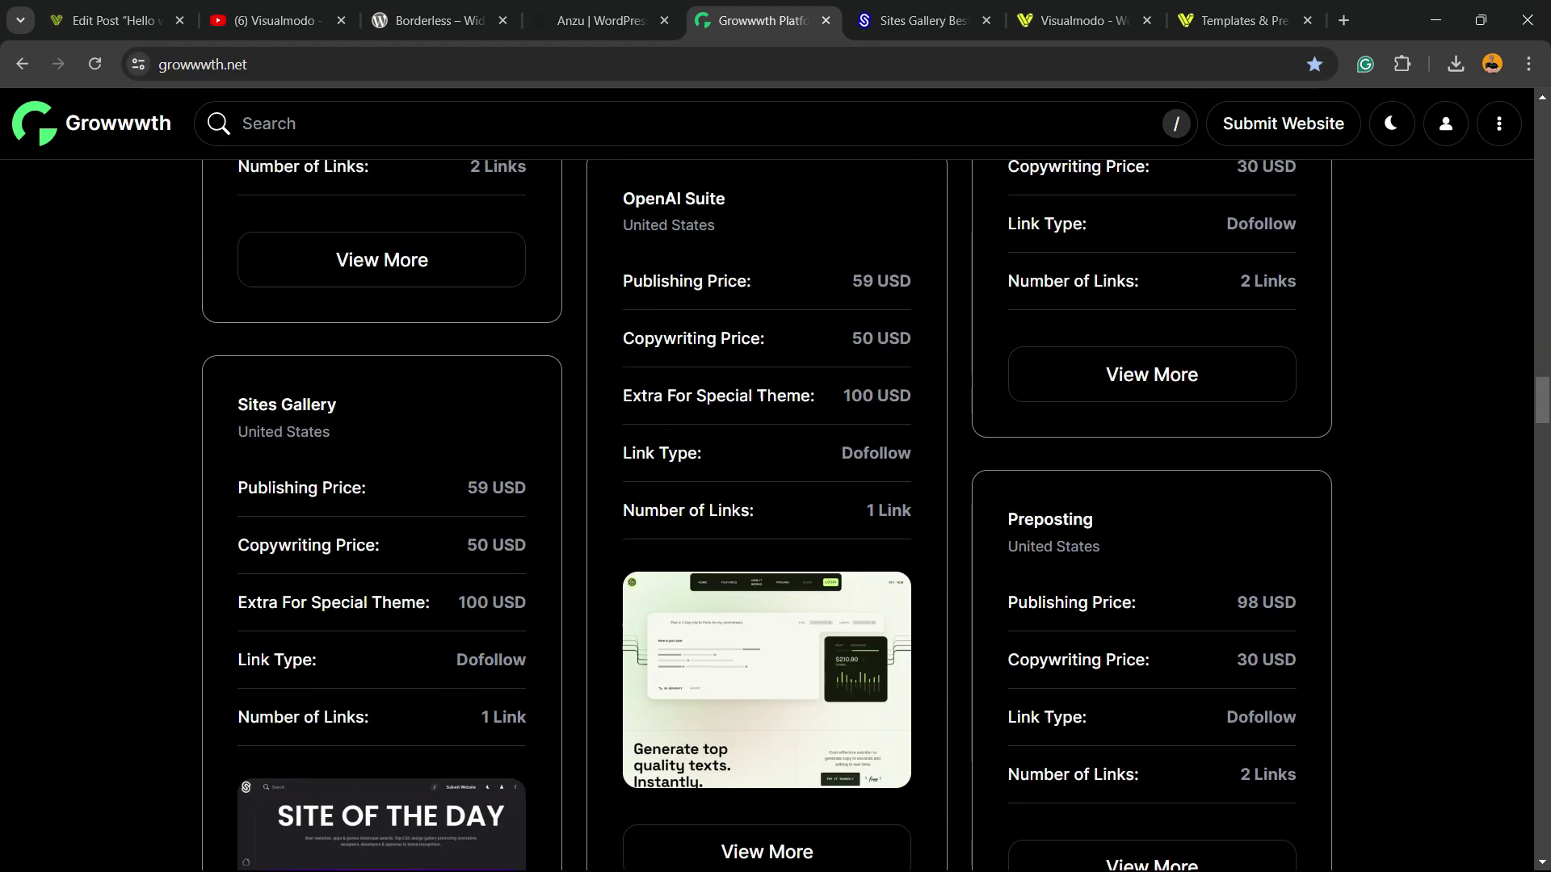
- Move to sites.gallery and scroll through Site of the Day and the website cards
key(ctrl+Tab)
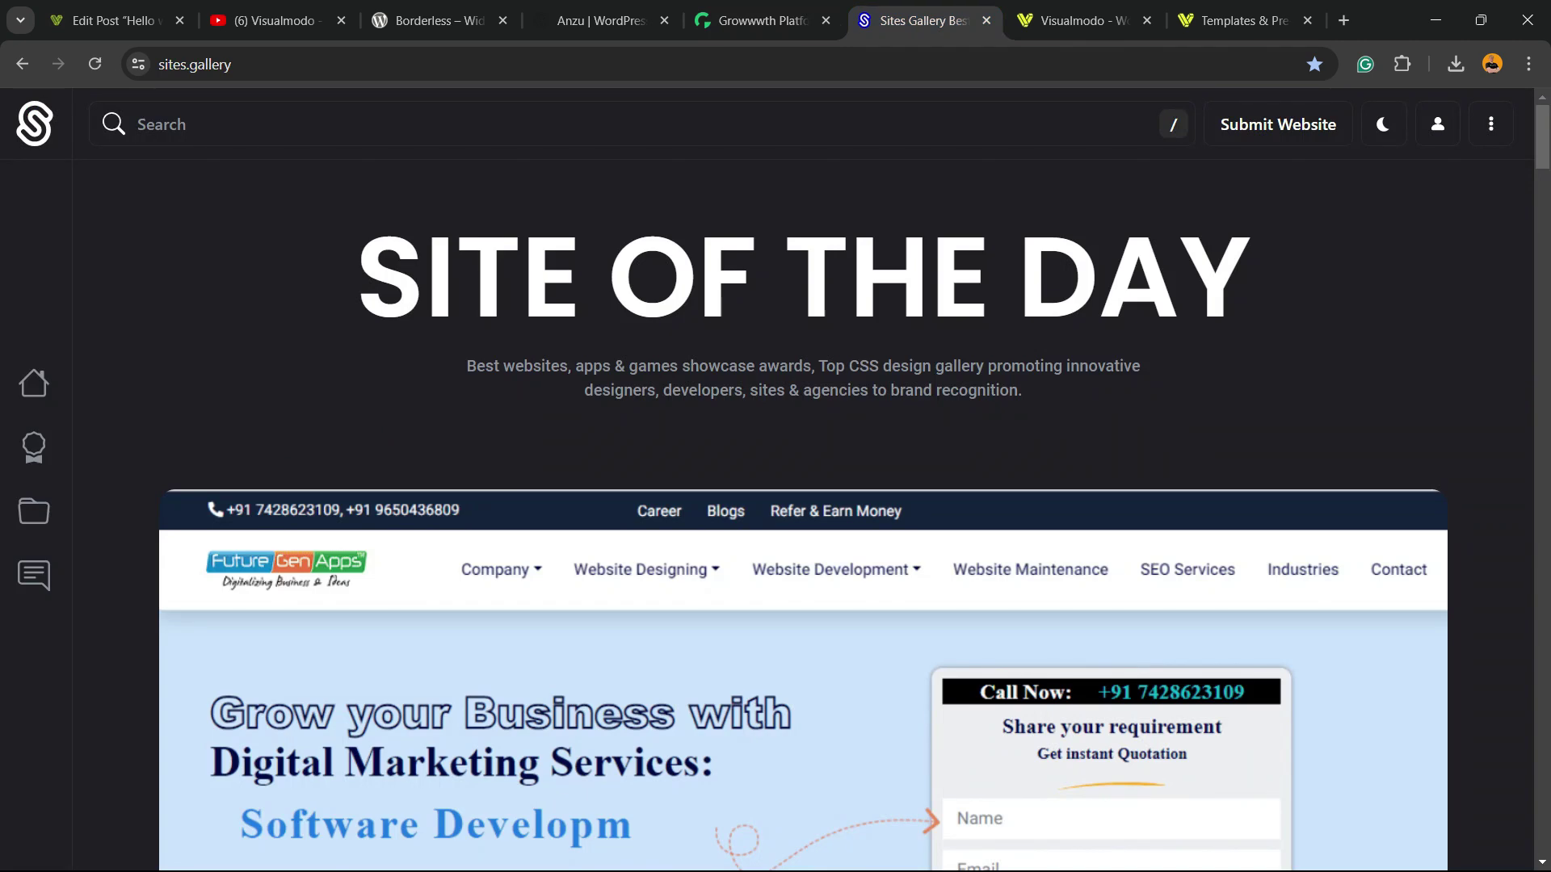
scroll(803, 517, down, 9)
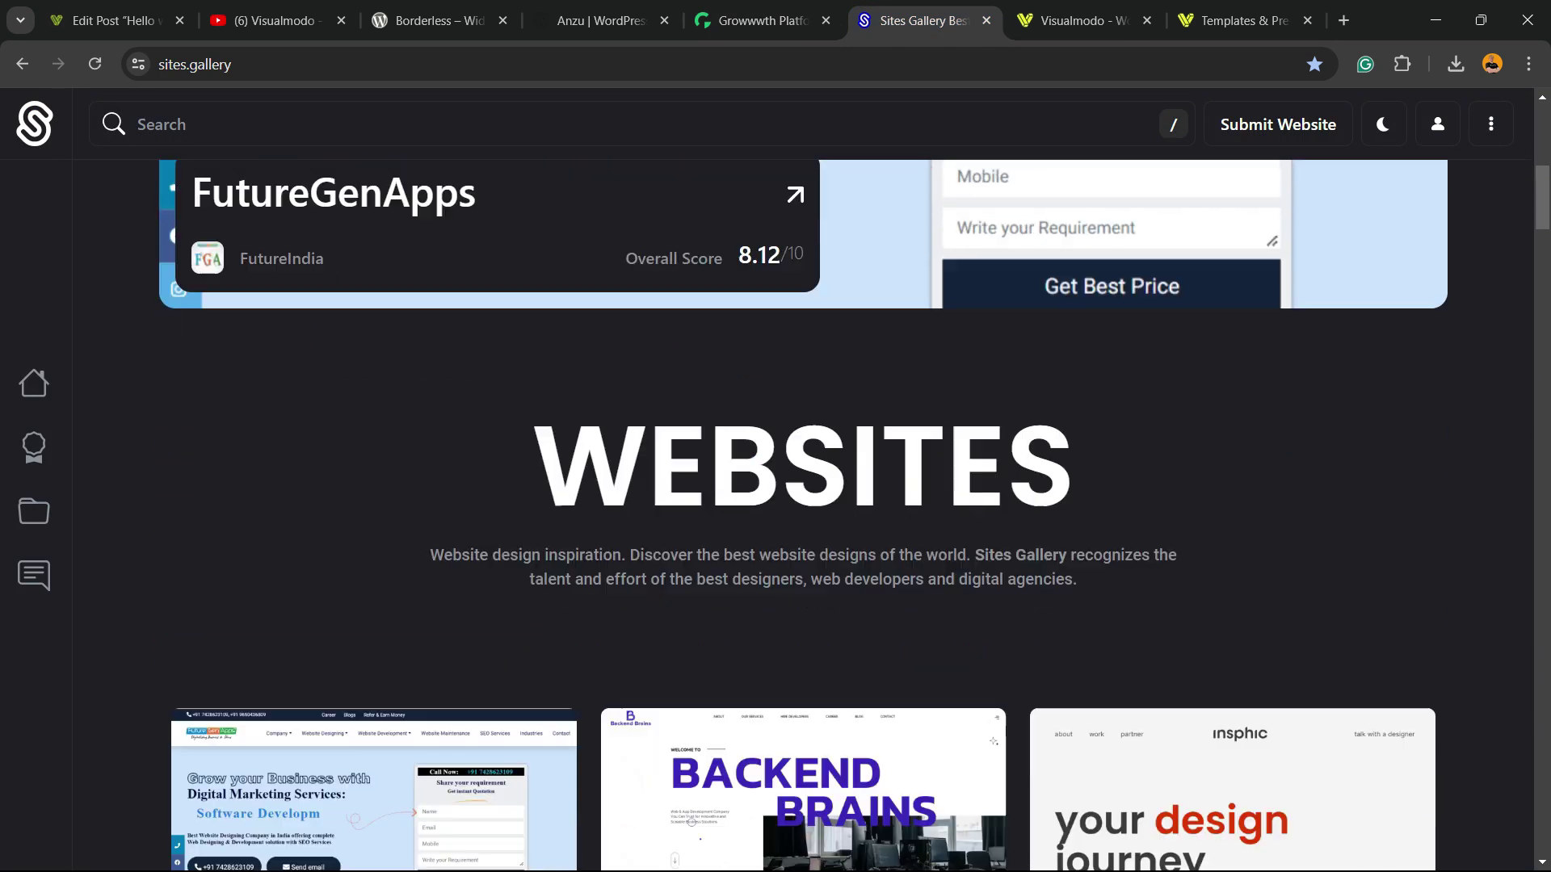
scroll(803, 517, down, 17)
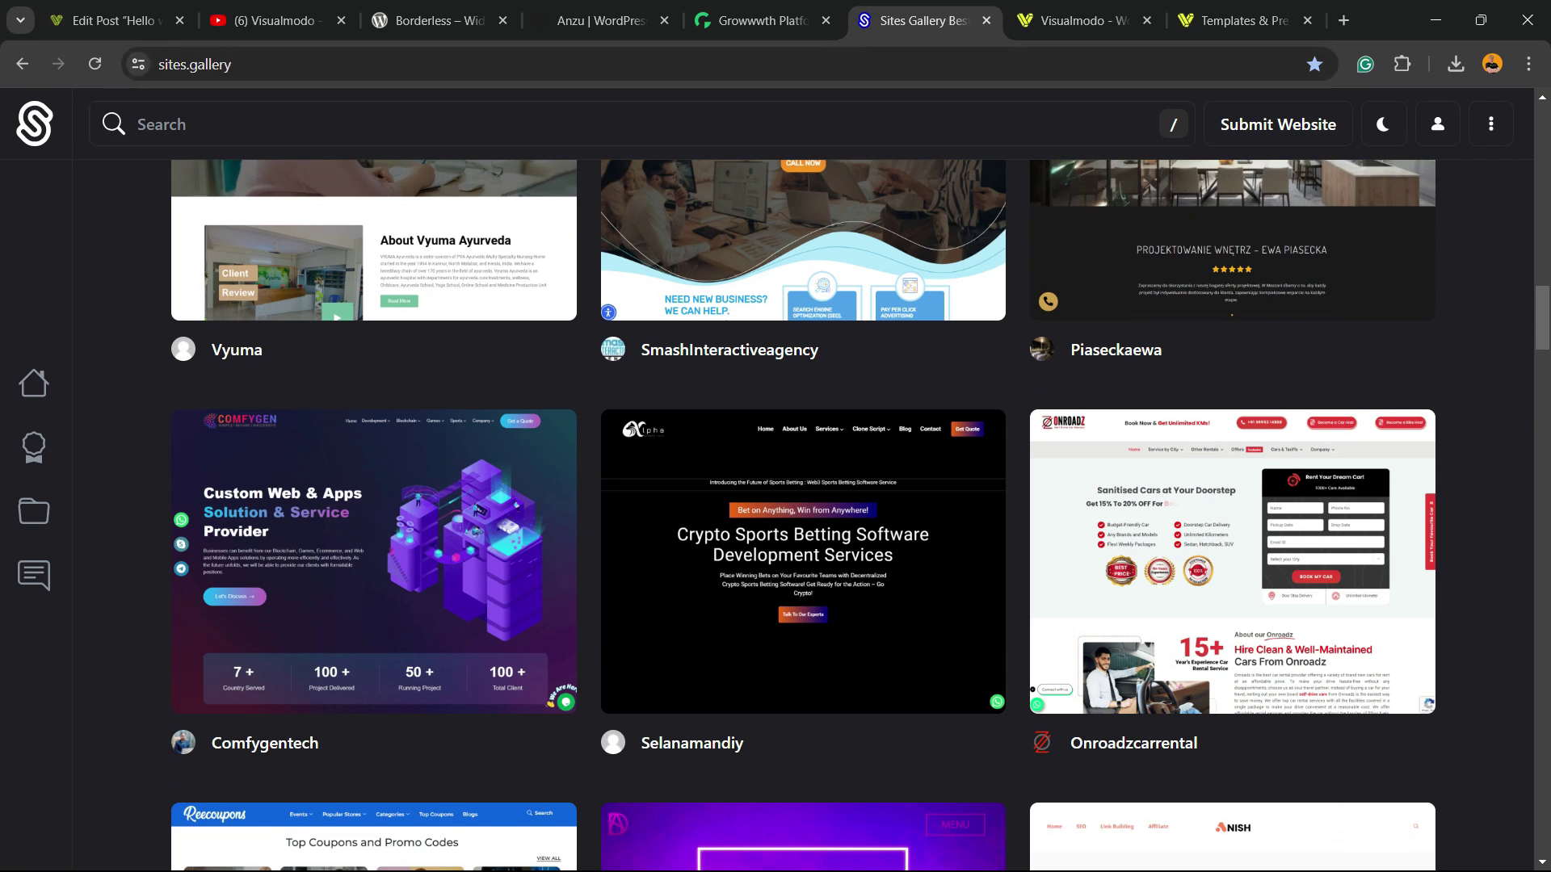
scroll(371, 307, down, 3)
scroll(371, 307, down, 15)
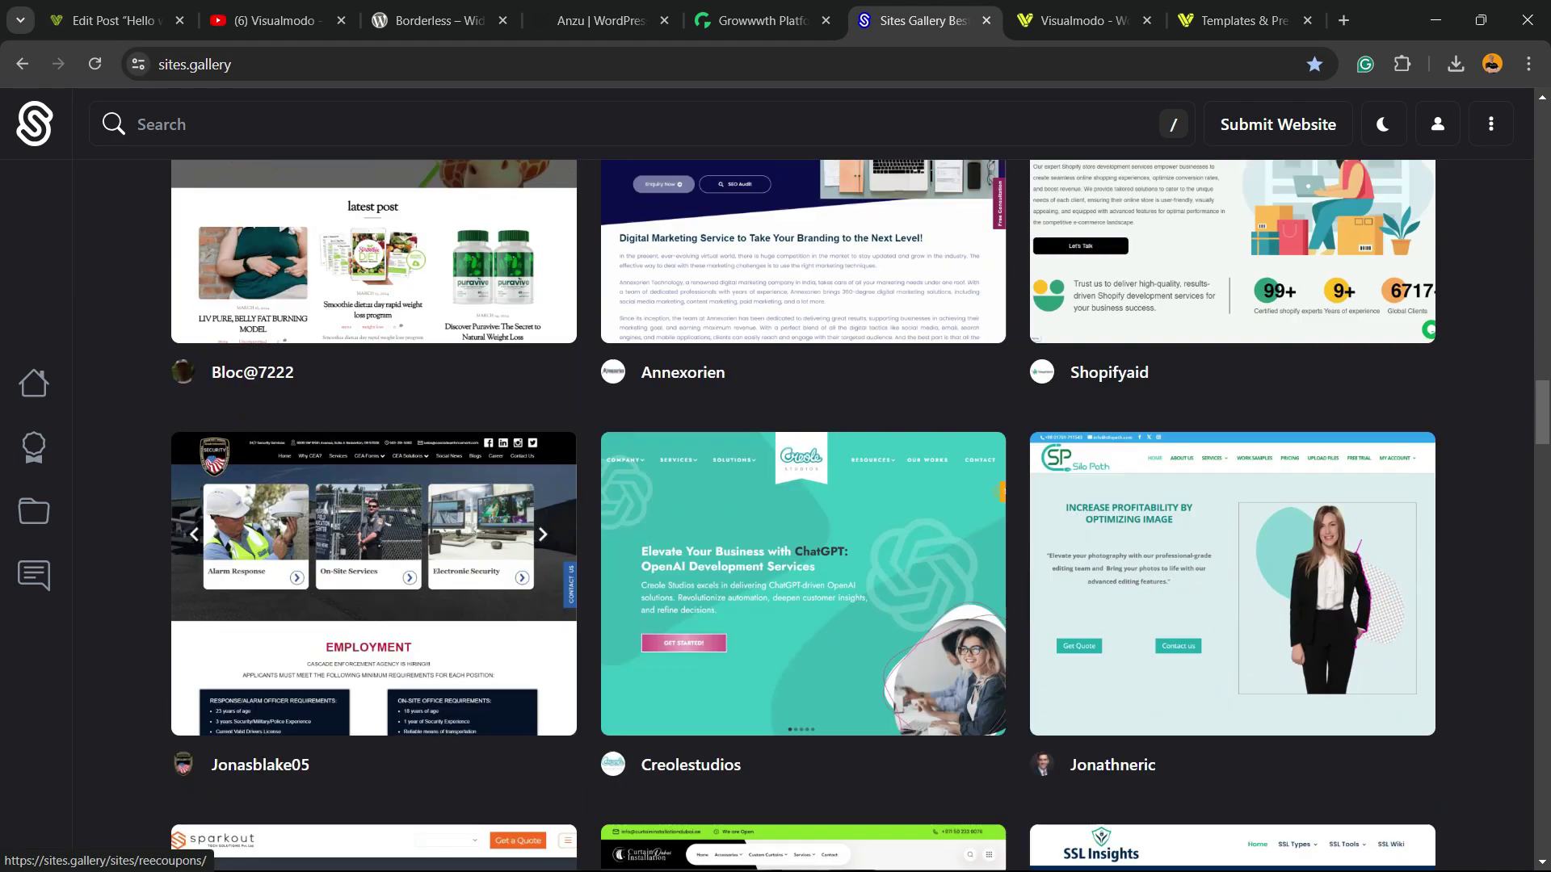
scroll(804, 517, down, 11)
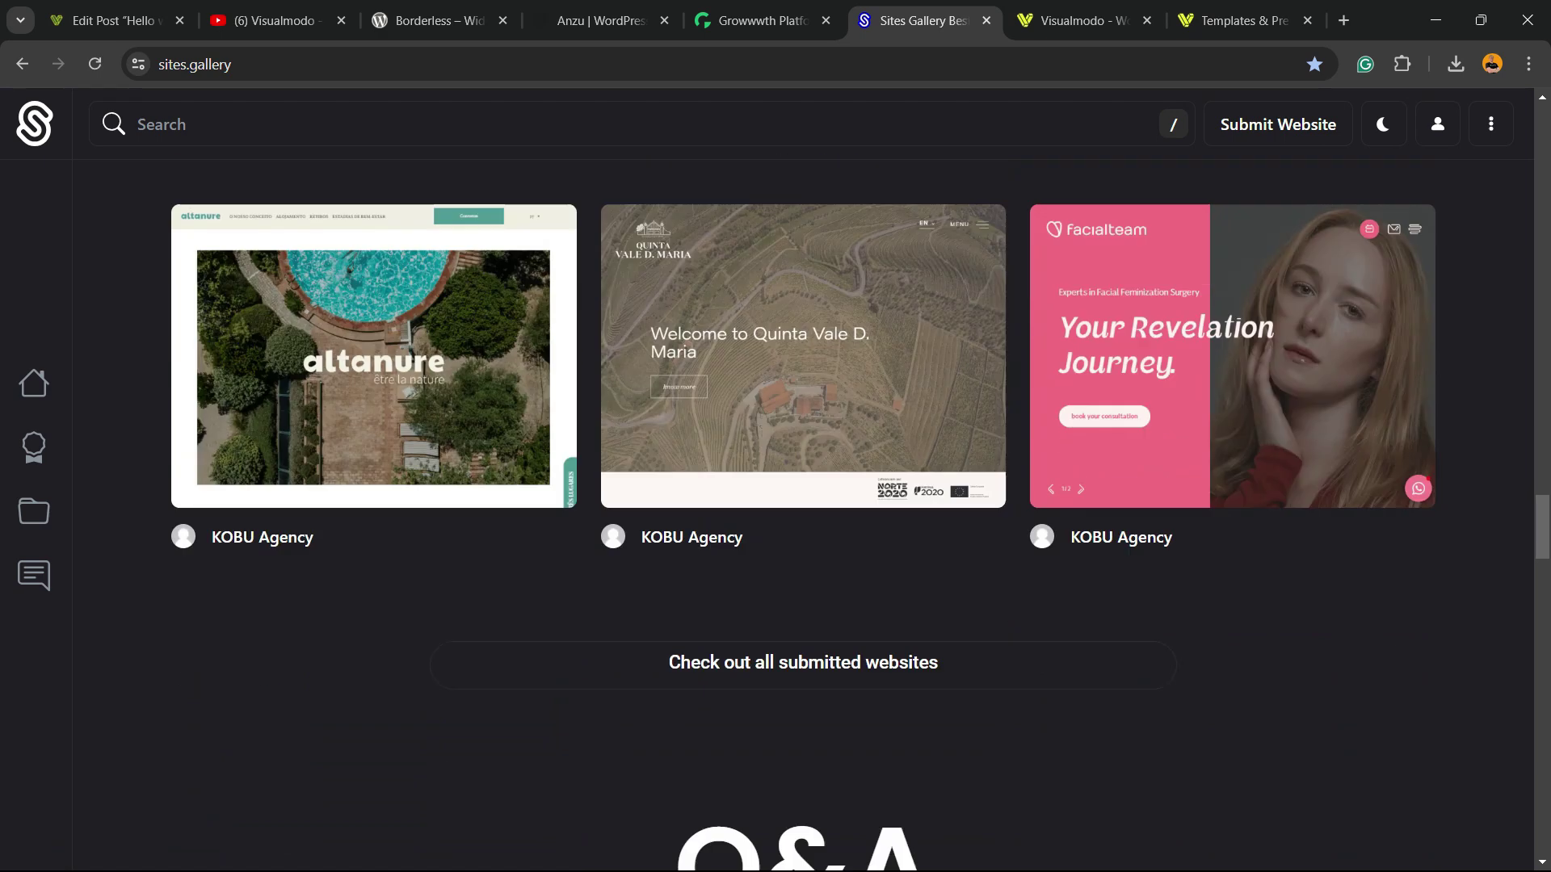
scroll(371, 307, up, 12)
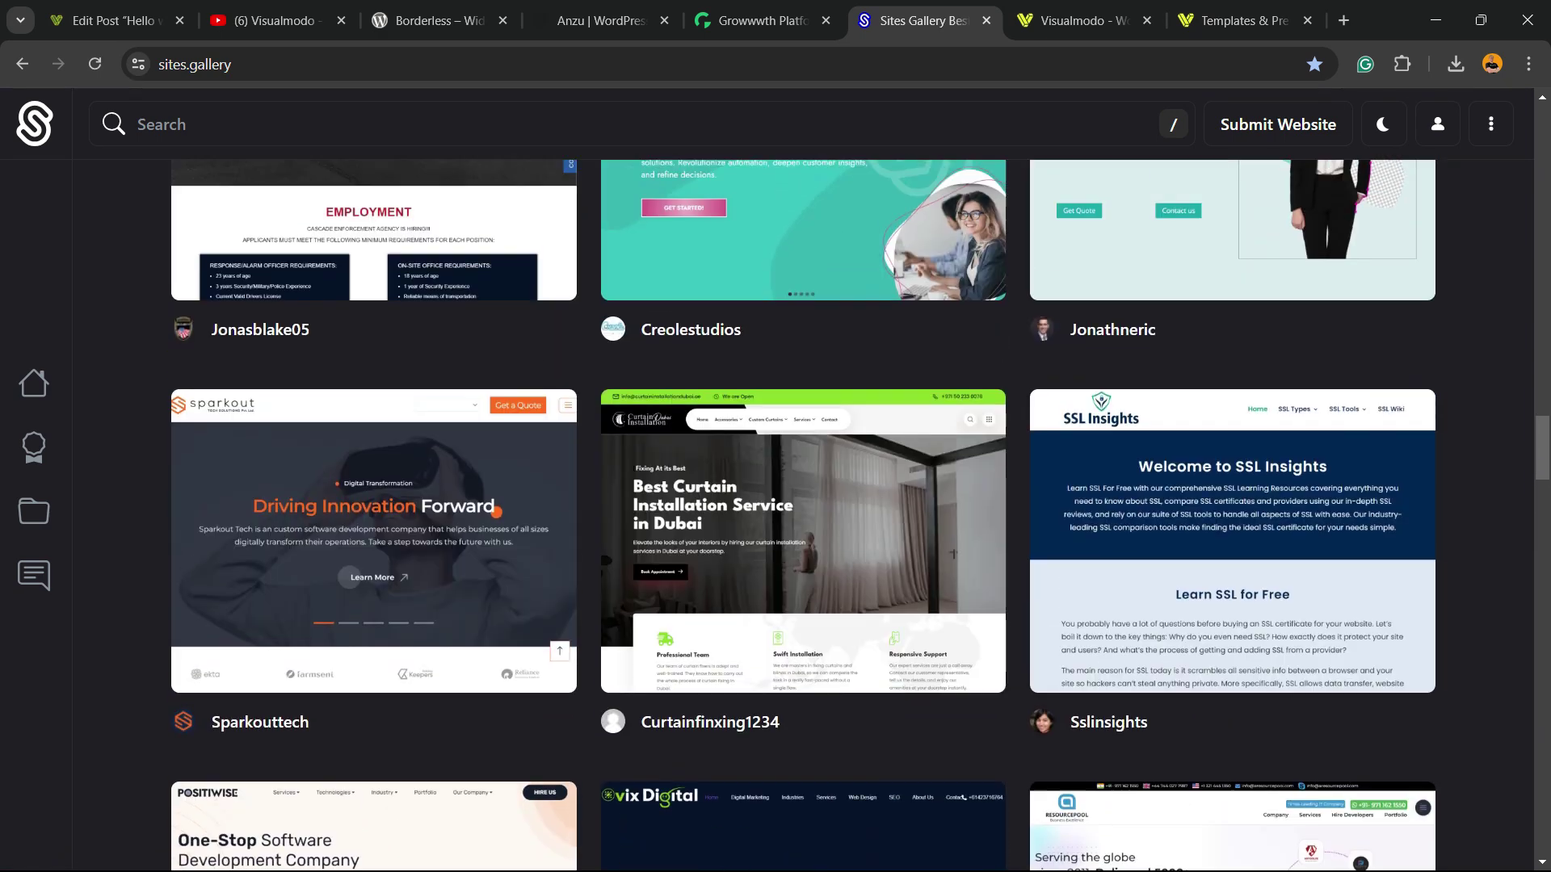
- Move to the Visualmodo home page and scroll down through it
key(ctrl+Tab)
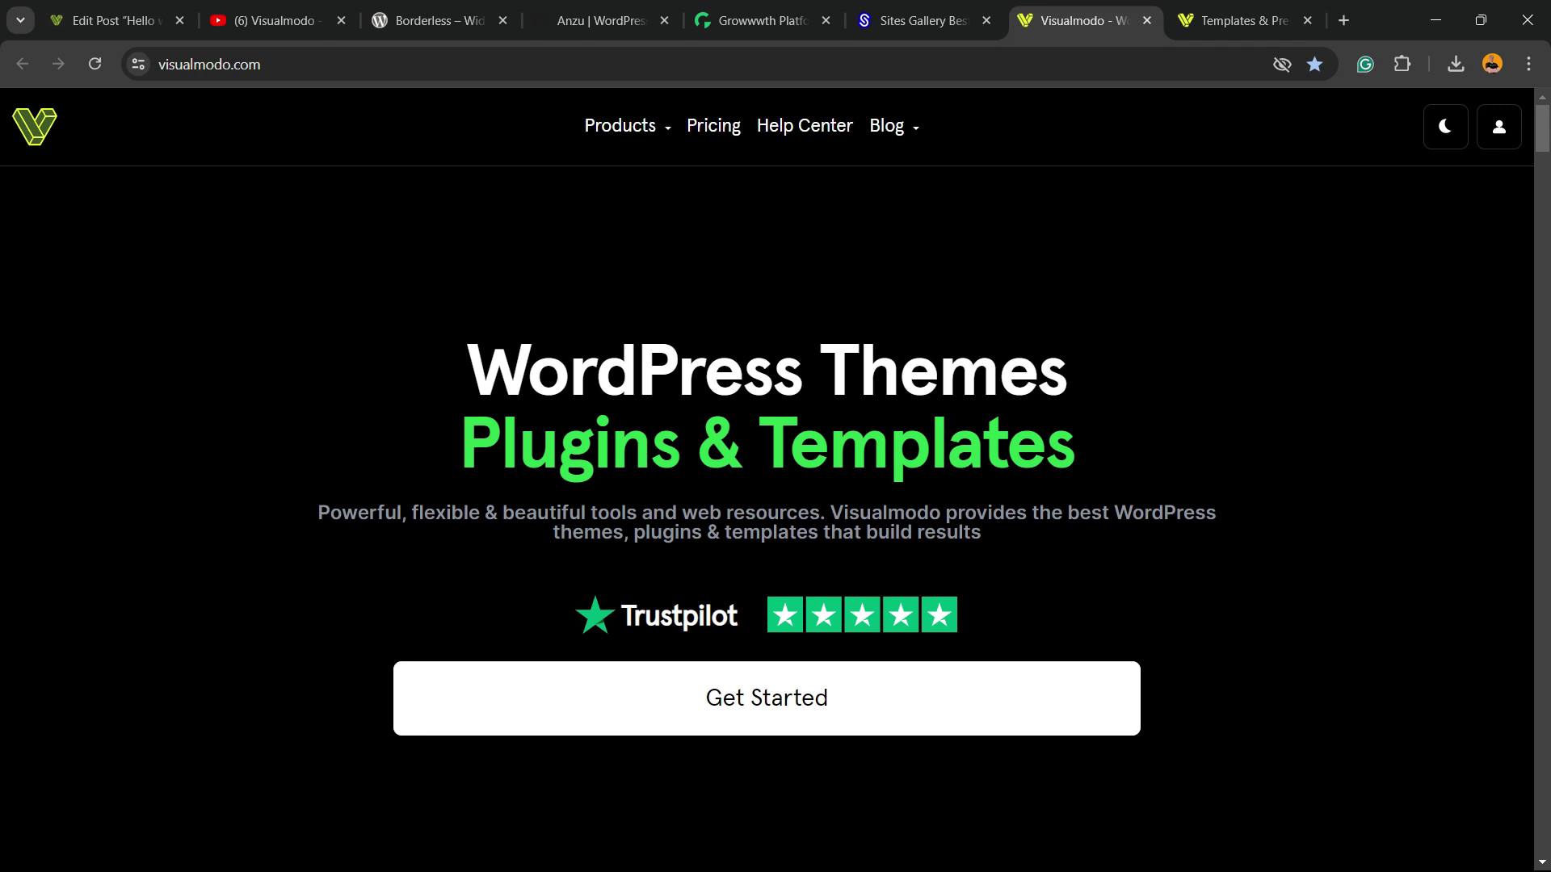
scroll(767, 485, down, 3)
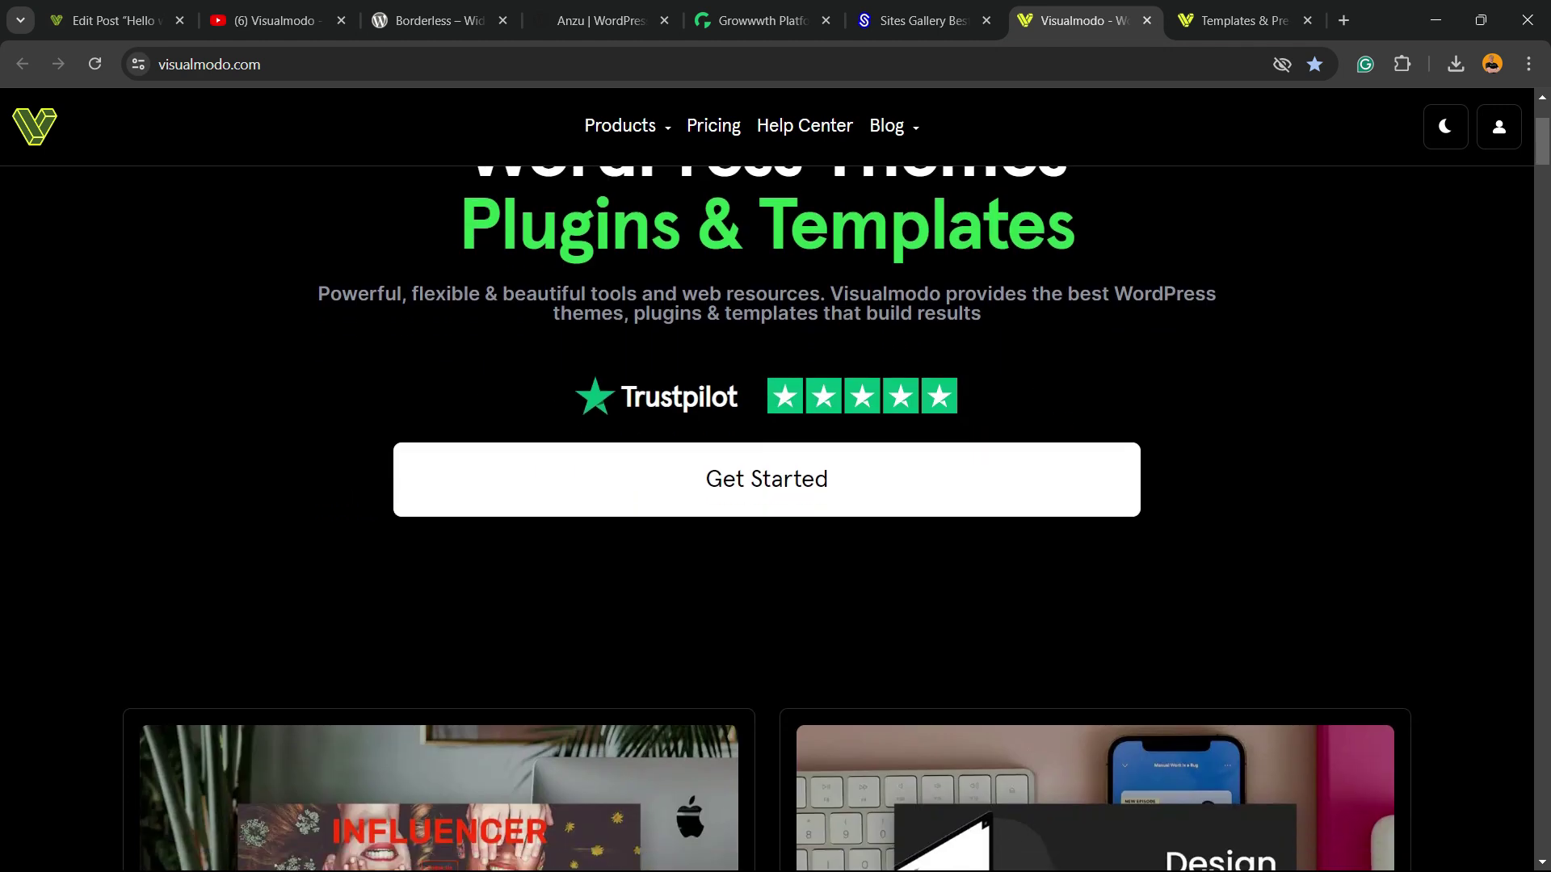
scroll(767, 517, down, 10)
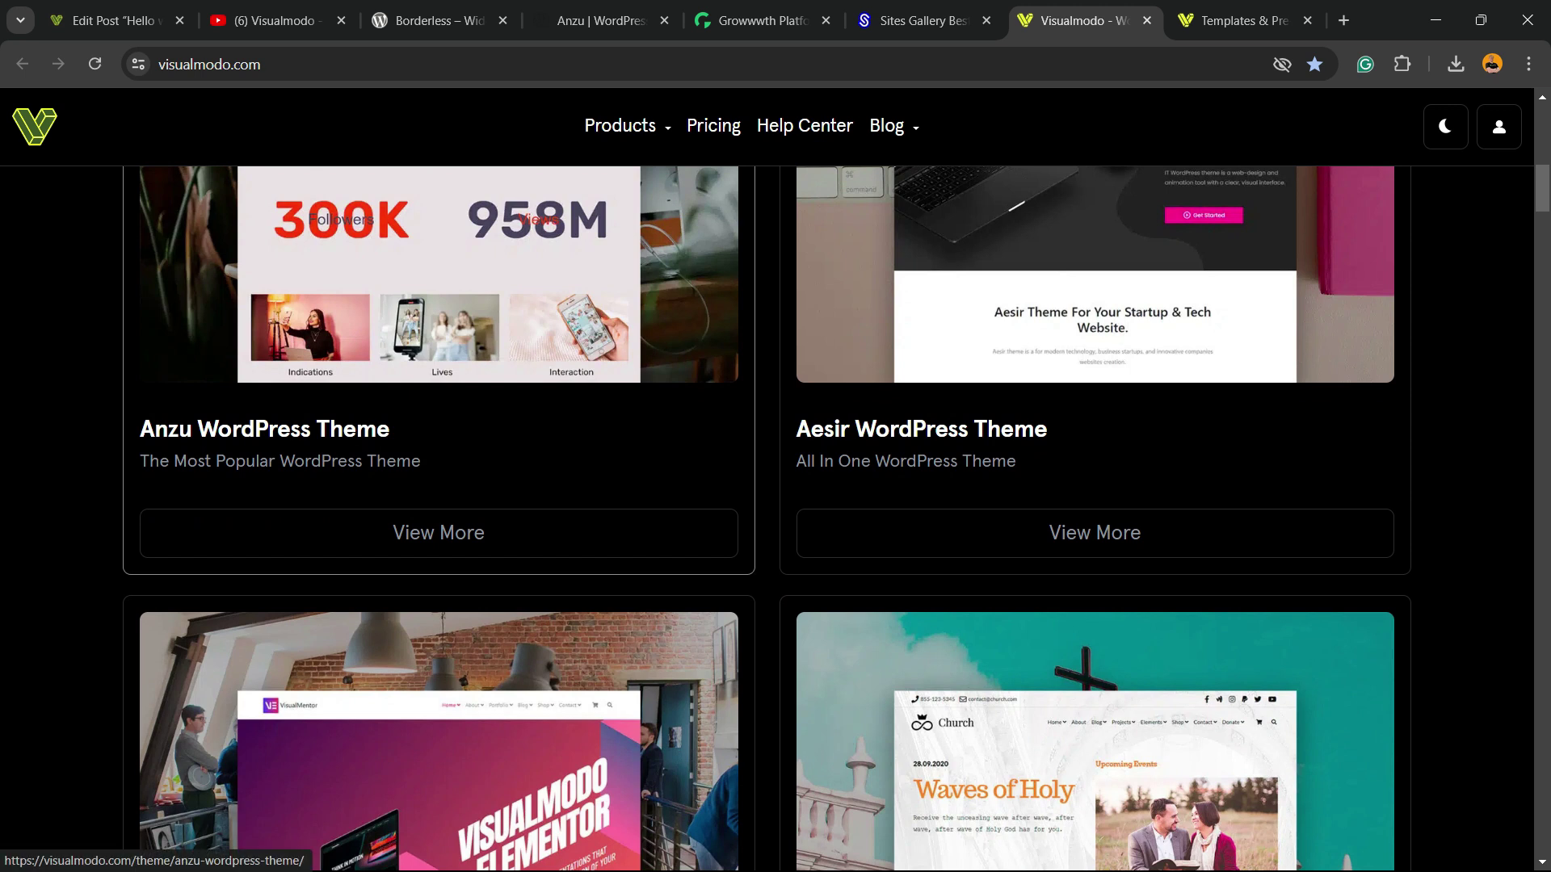
scroll(439, 517, down, 8)
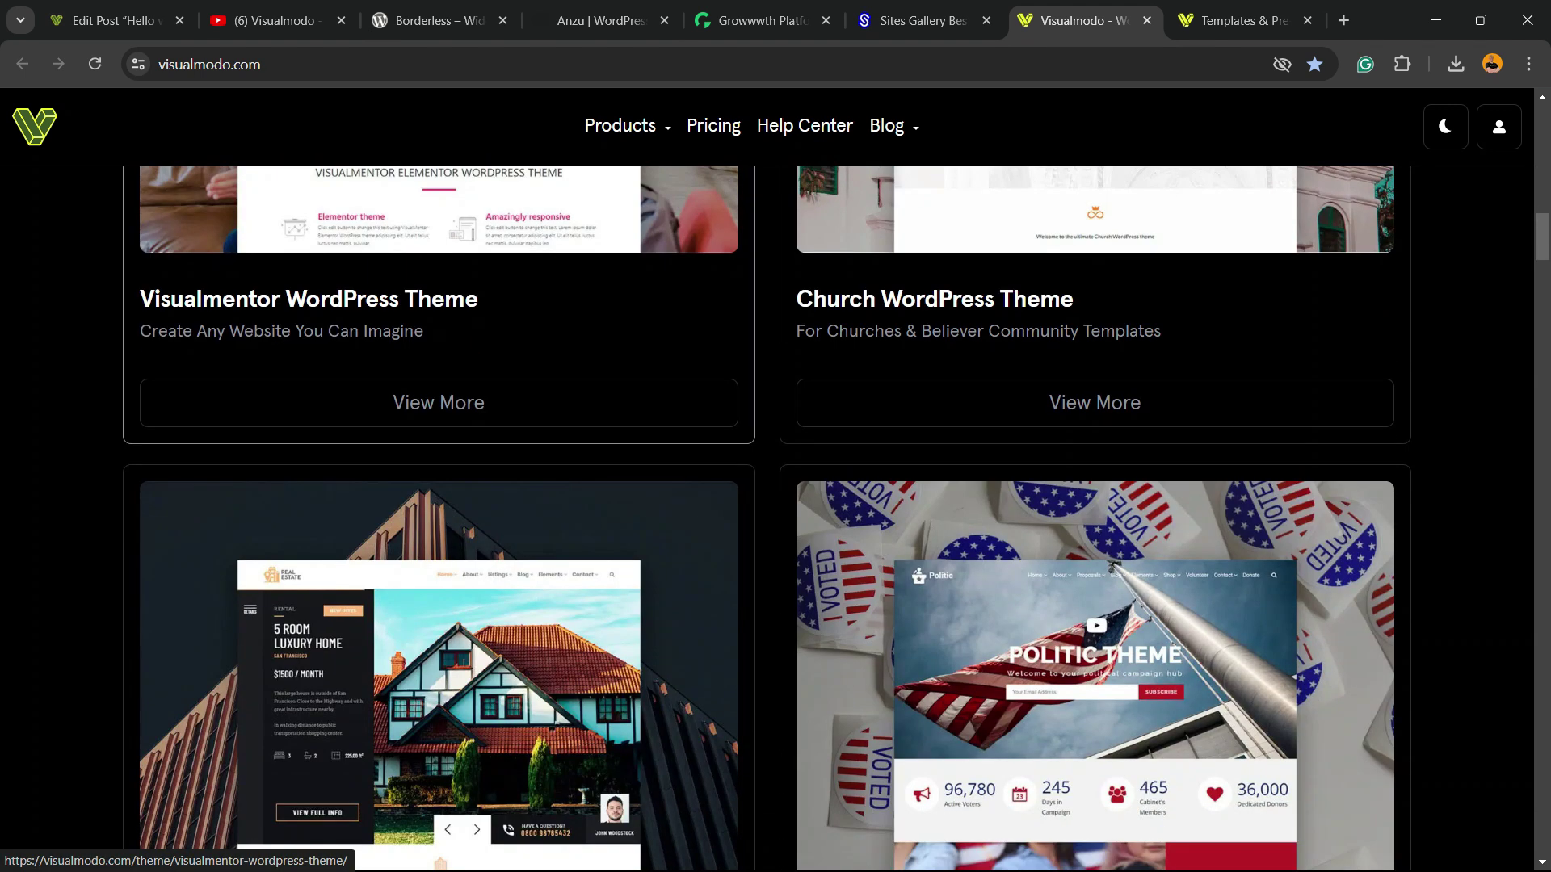
scroll(767, 516, down, 3)
scroll(767, 517, down, 8)
scroll(767, 517, down, 10)
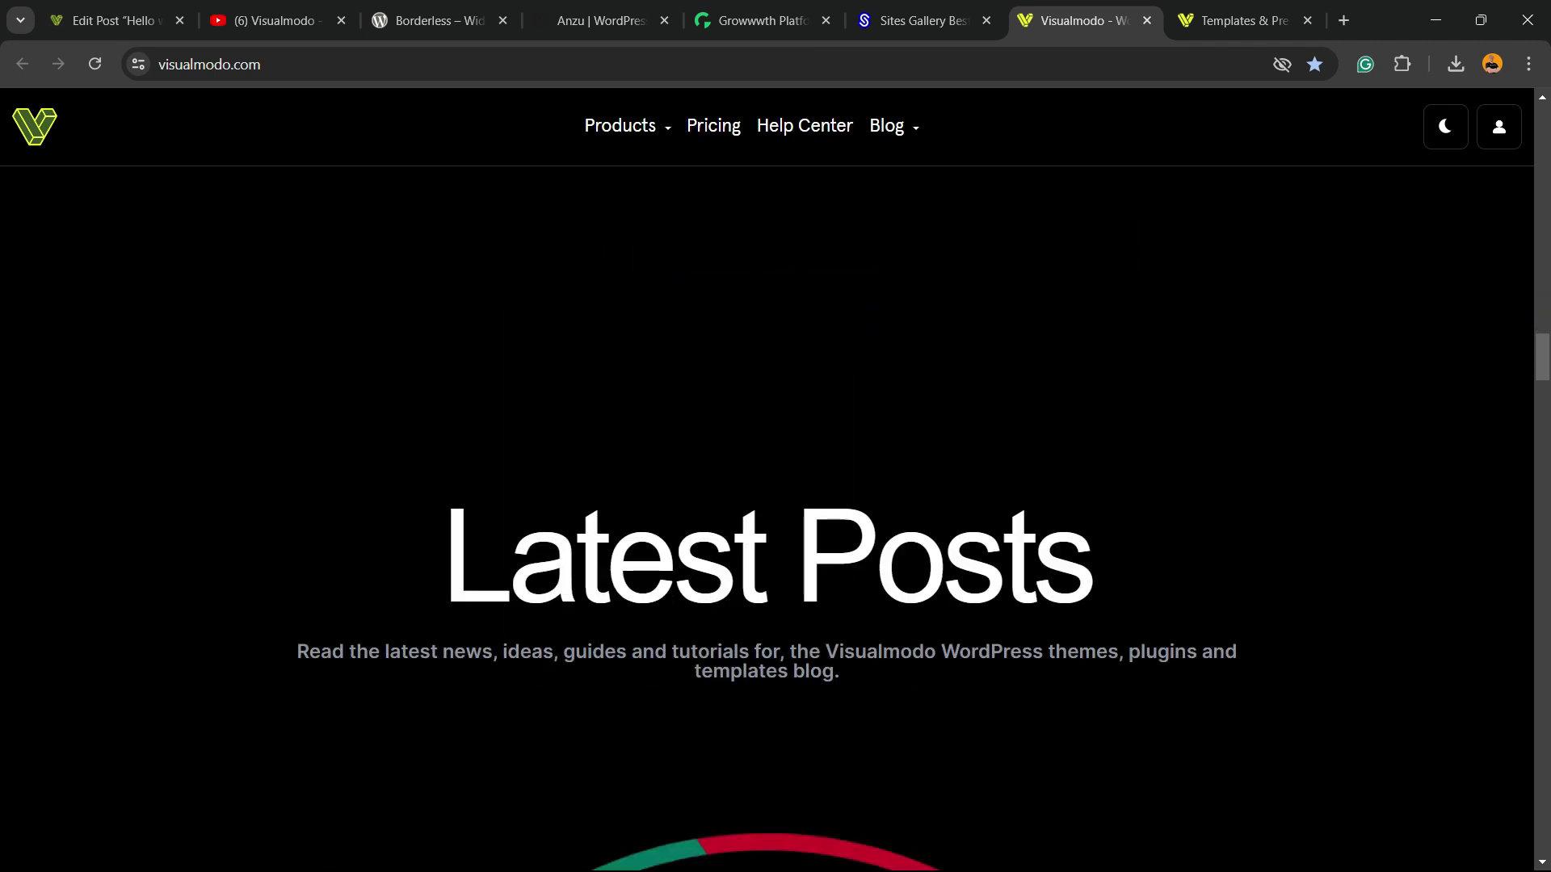
- Browse the Visualmodo Templates page cards such as Juice Shop, Pottery Studio and Copywriter
key(ctrl+Tab)
scroll(767, 517, down, 8)
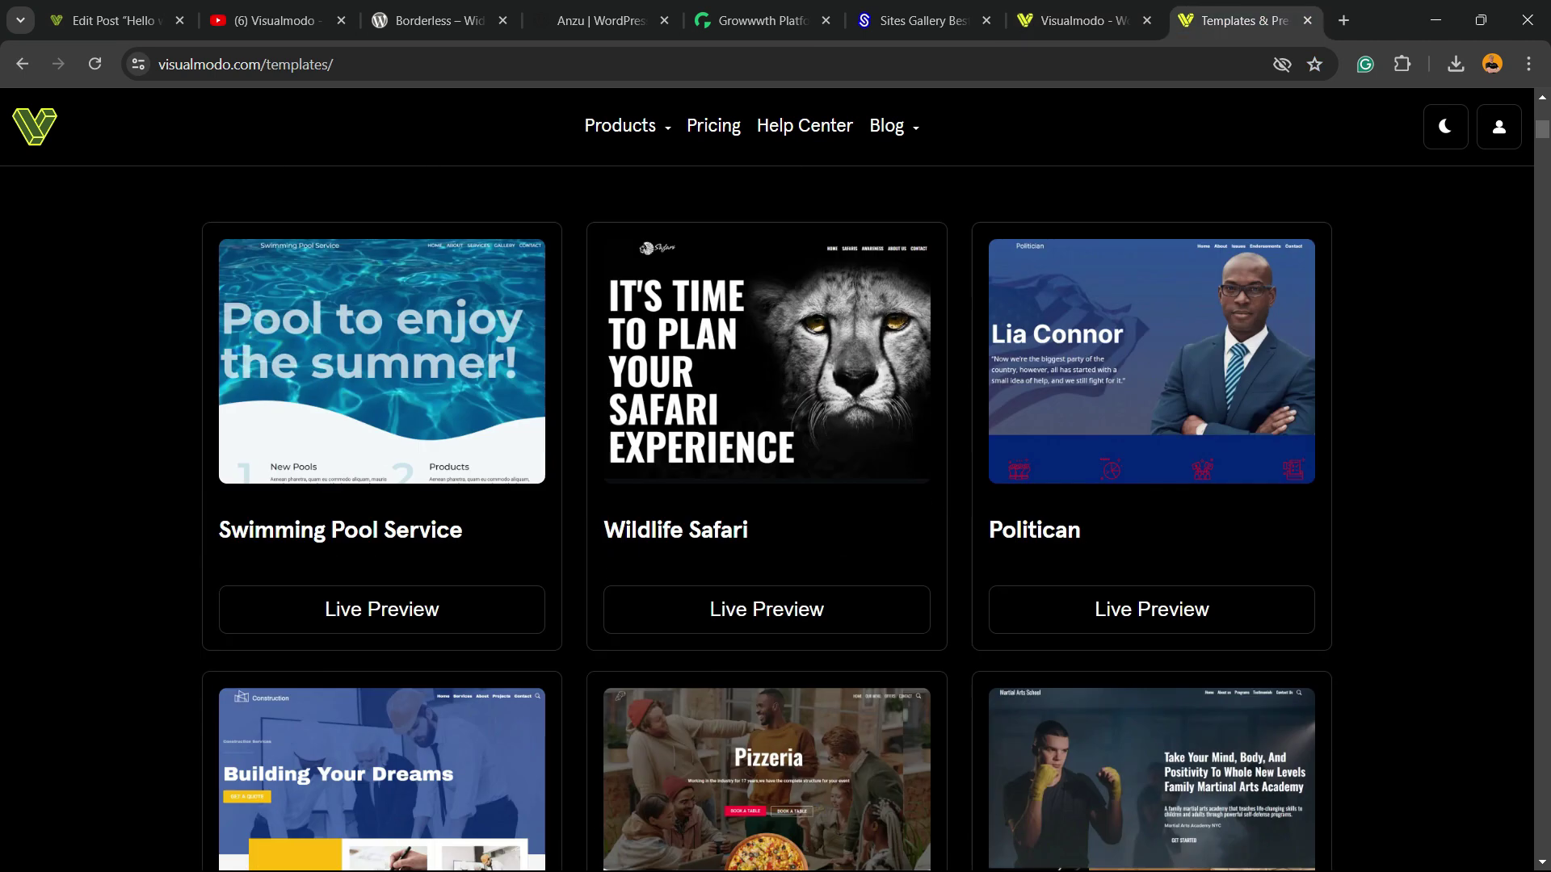
scroll(767, 517, down, 10)
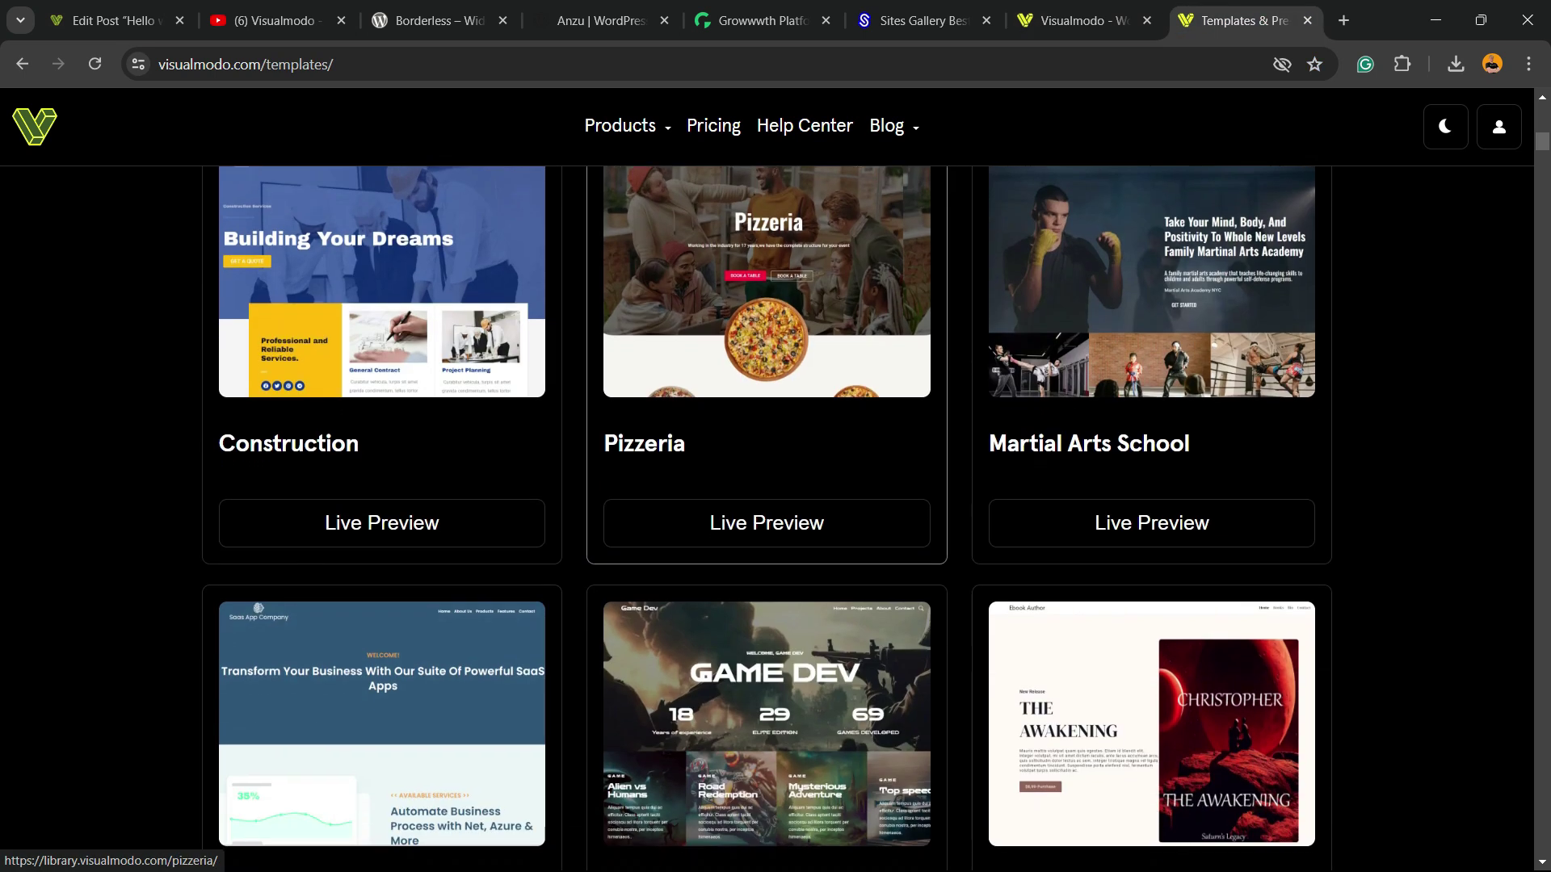
scroll(767, 517, down, 8)
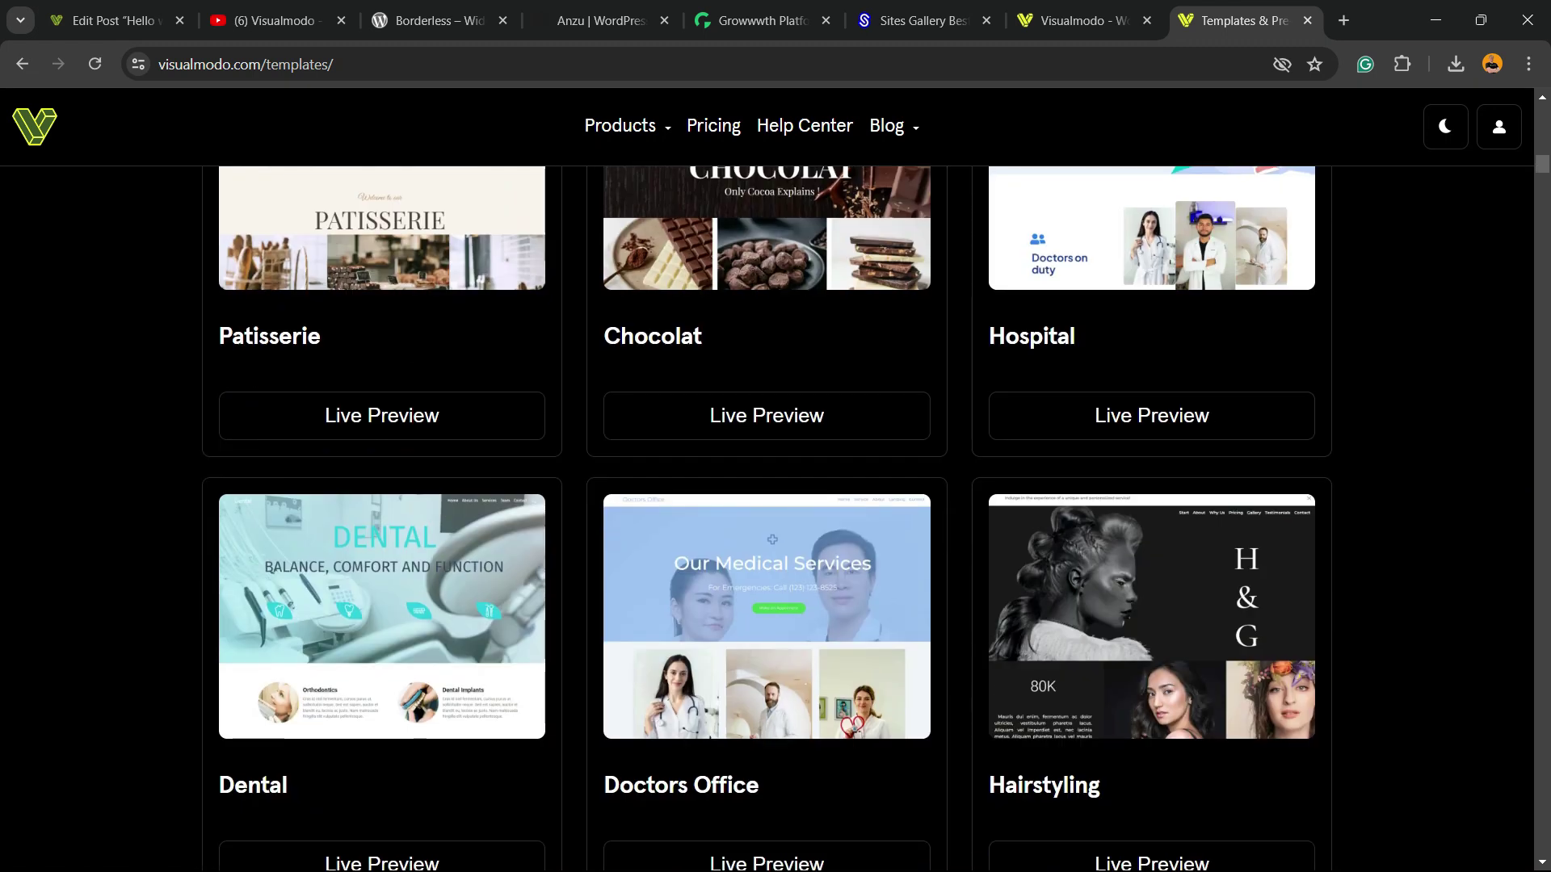
scroll(767, 517, down, 5)
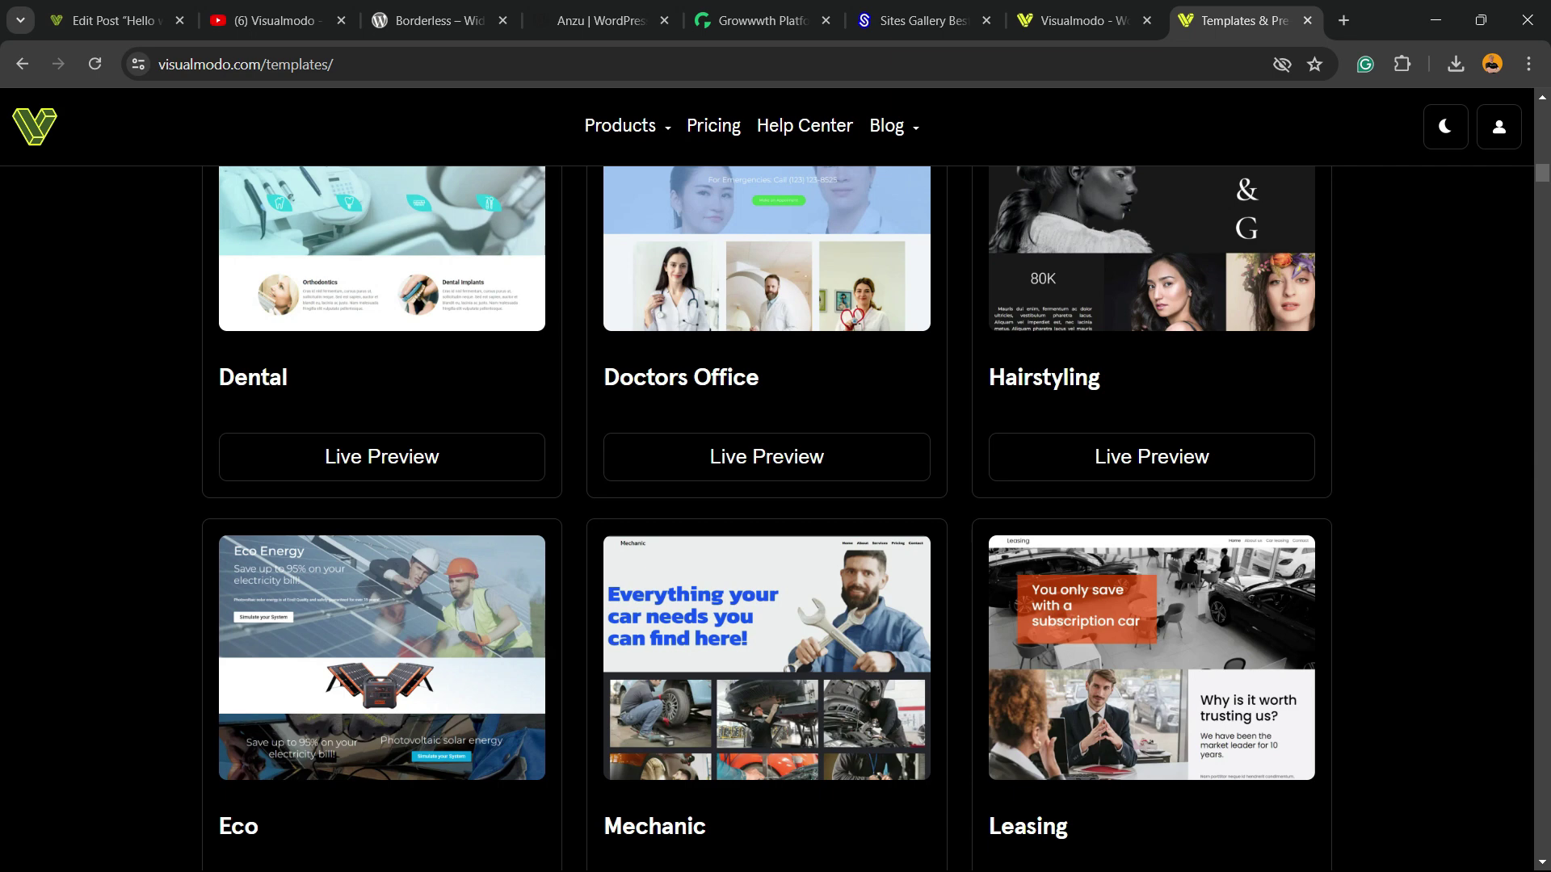
scroll(767, 517, down, 16)
scroll(767, 517, down, 14)
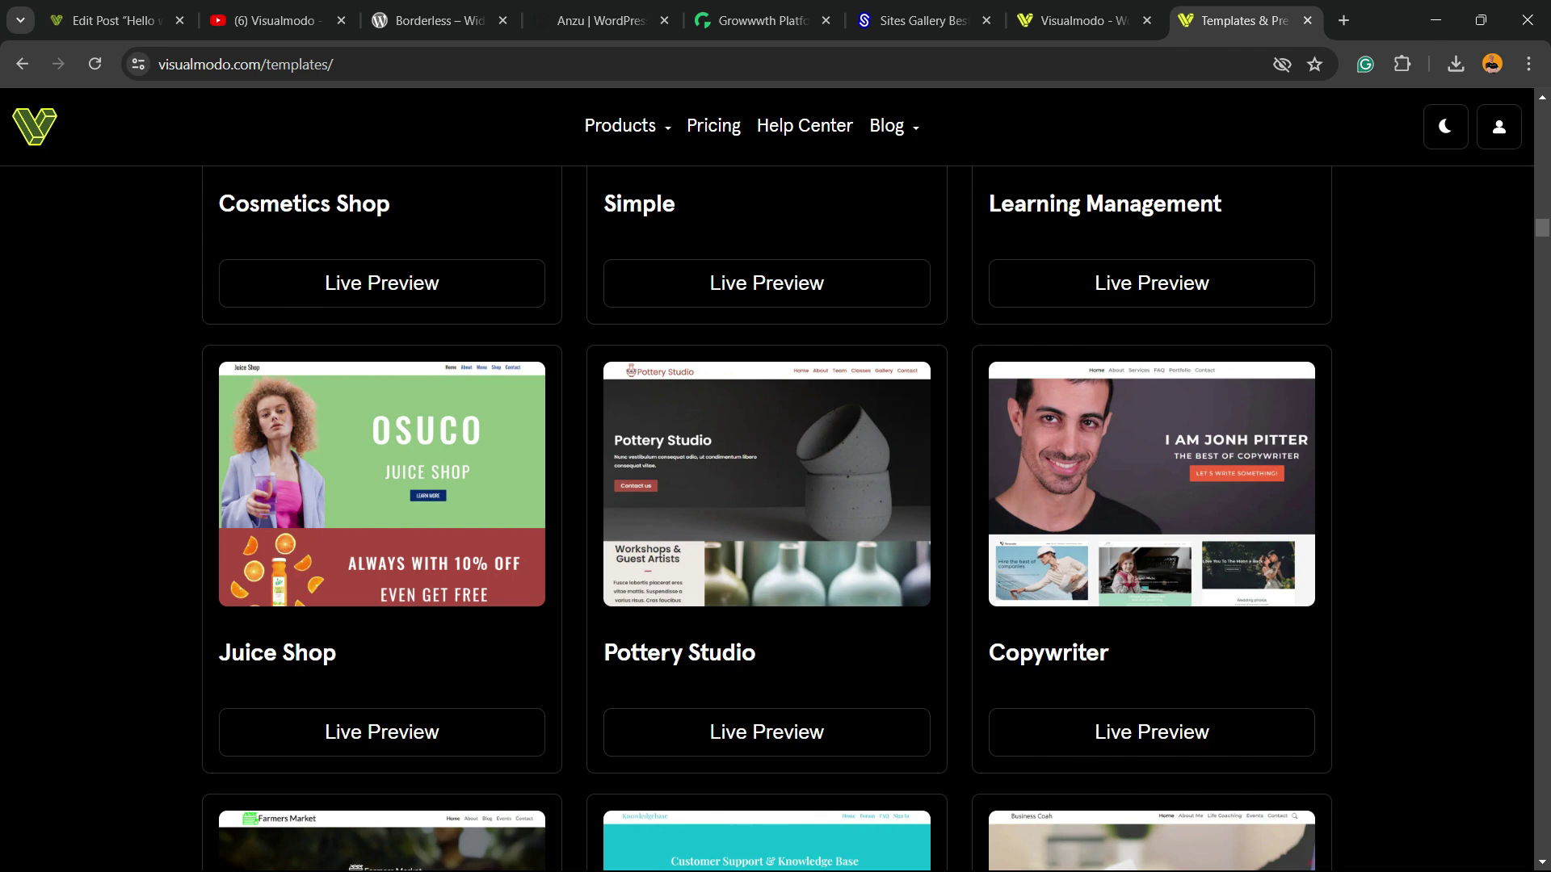
scroll(768, 517, down, 3)
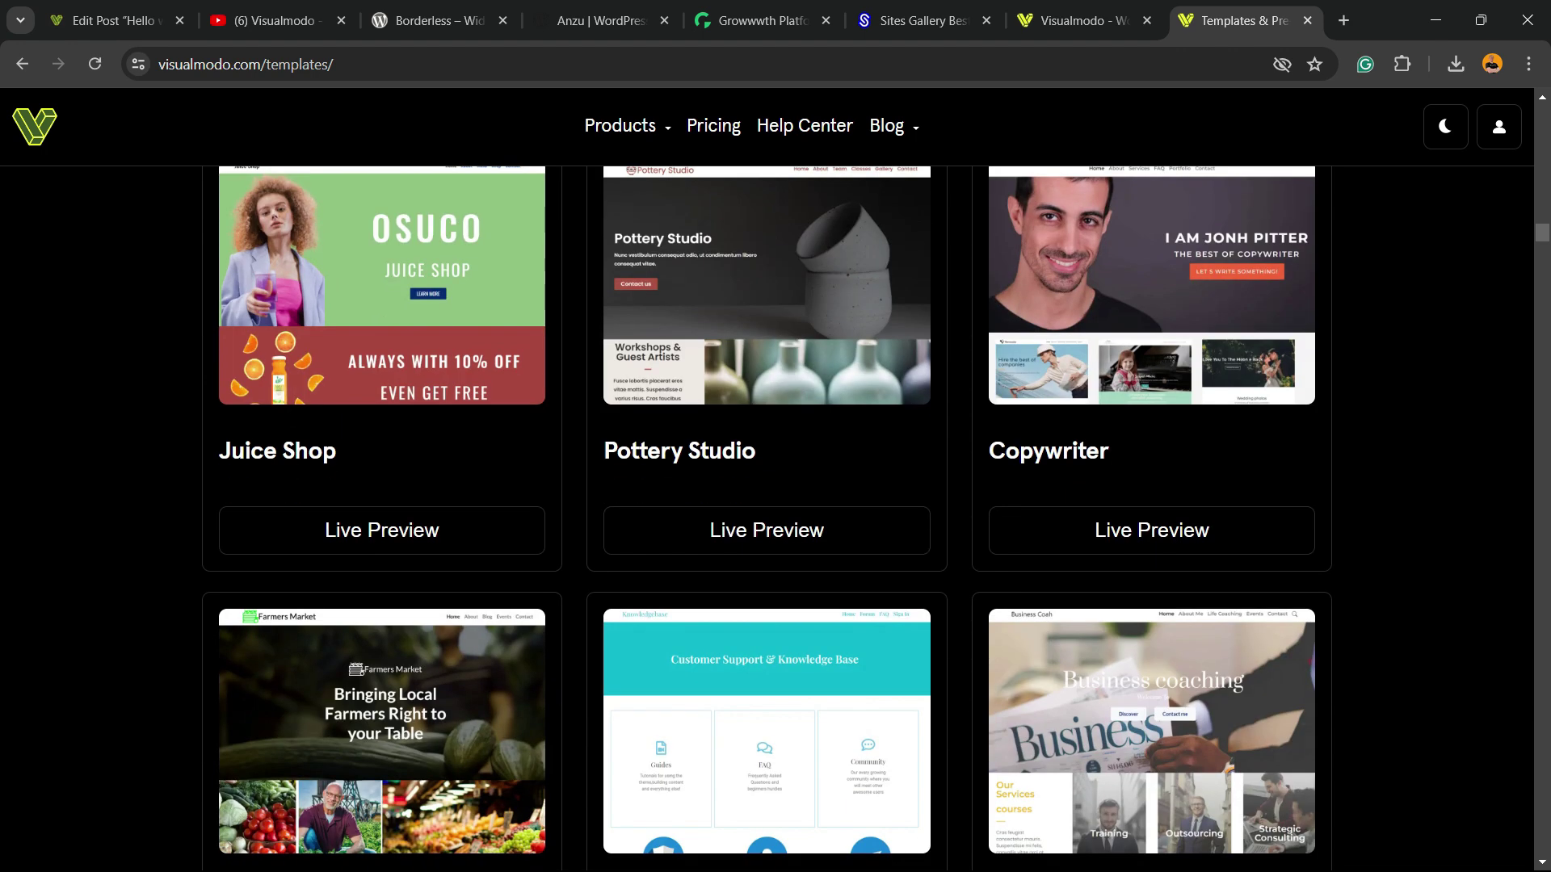